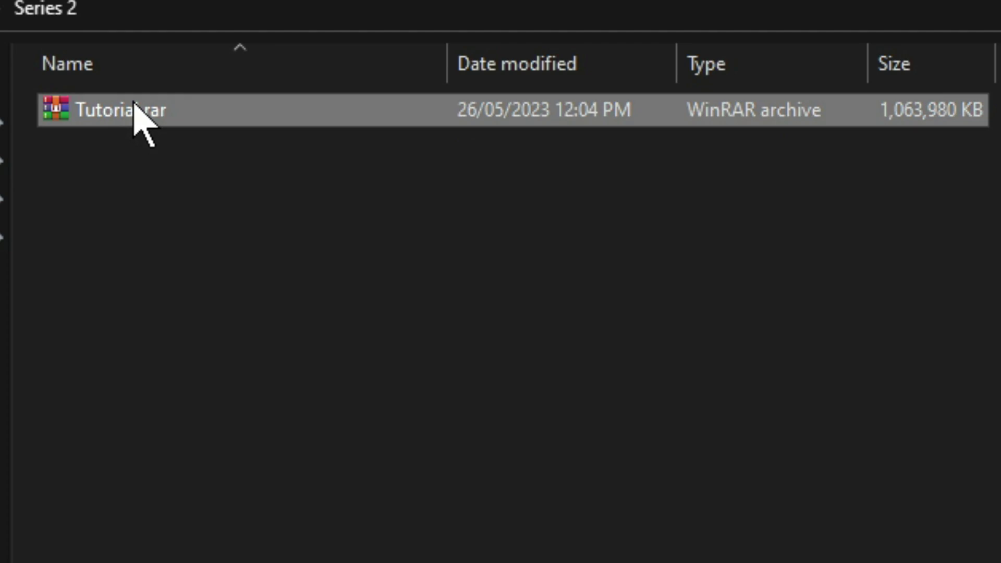
# Step: Extract Tutorial.rar to a Tutorial folder and move its nested Client and Server folders up a level
pyautogui.rightClick(135, 114)
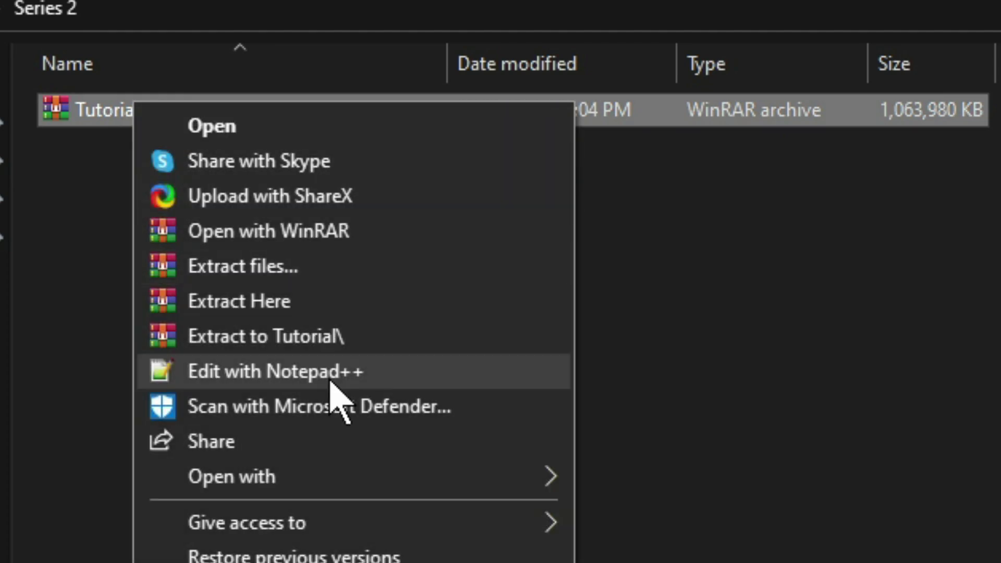
pyautogui.click(246, 338)
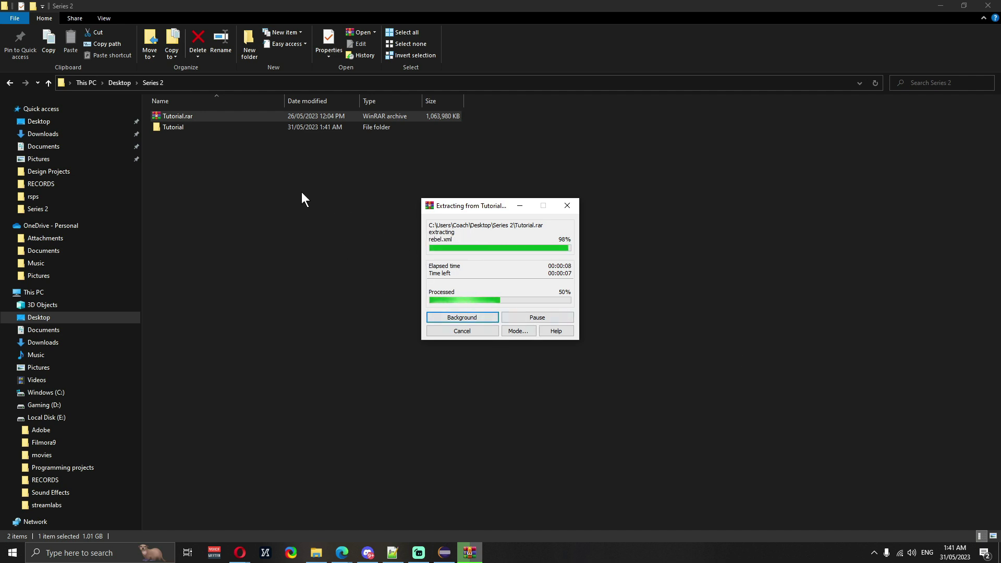
pyautogui.doubleClick(200, 129)
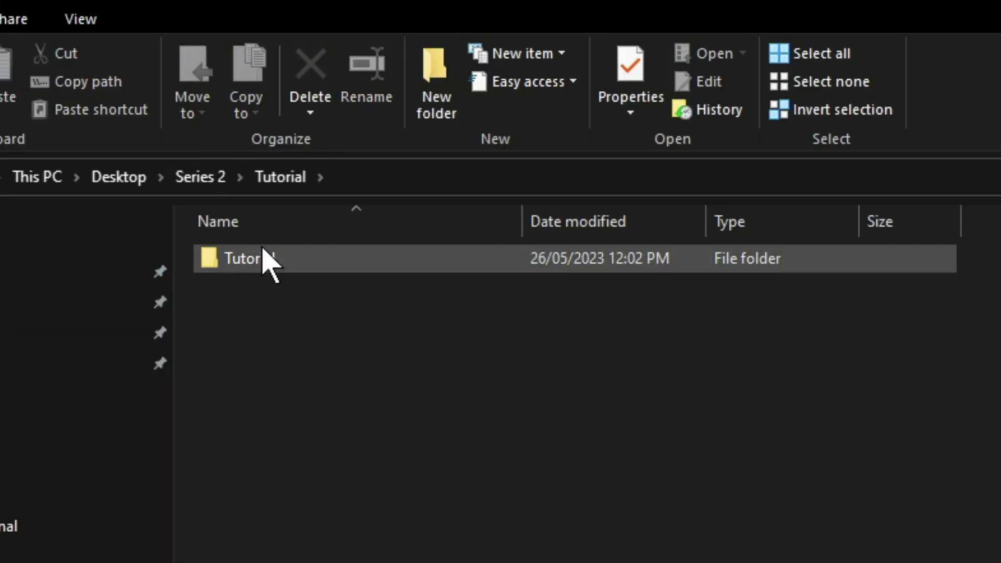
pyautogui.moveTo(265, 258)
pyautogui.mouseDown()
pyautogui.moveTo(227, 166)
pyautogui.moveTo(219, 176)
pyautogui.mouseUp()
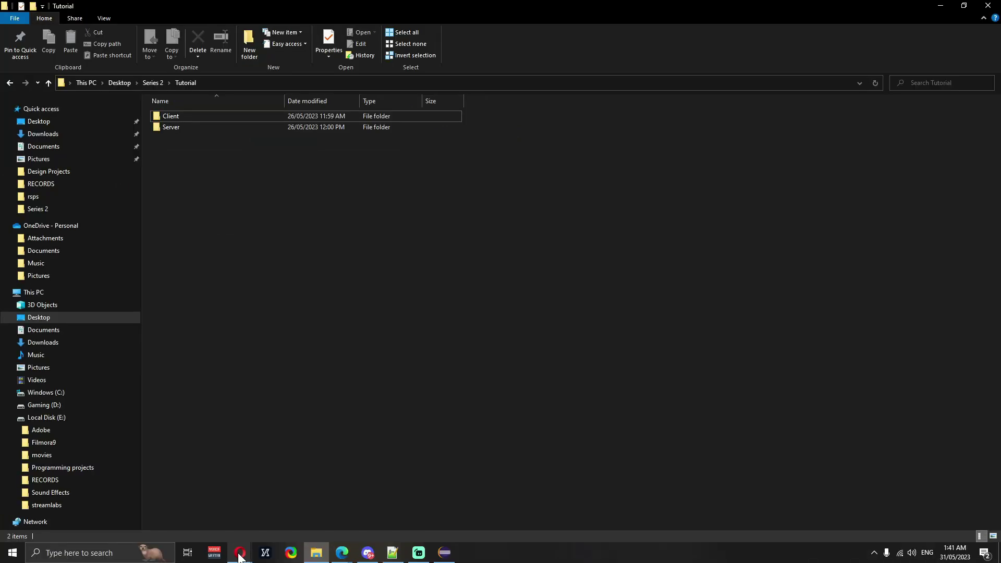
# Step: Bring Opera forward on the Eclipse IDE 2023-03 downloads page
pyautogui.moveTo(240, 553)
pyautogui.click(337, 504)
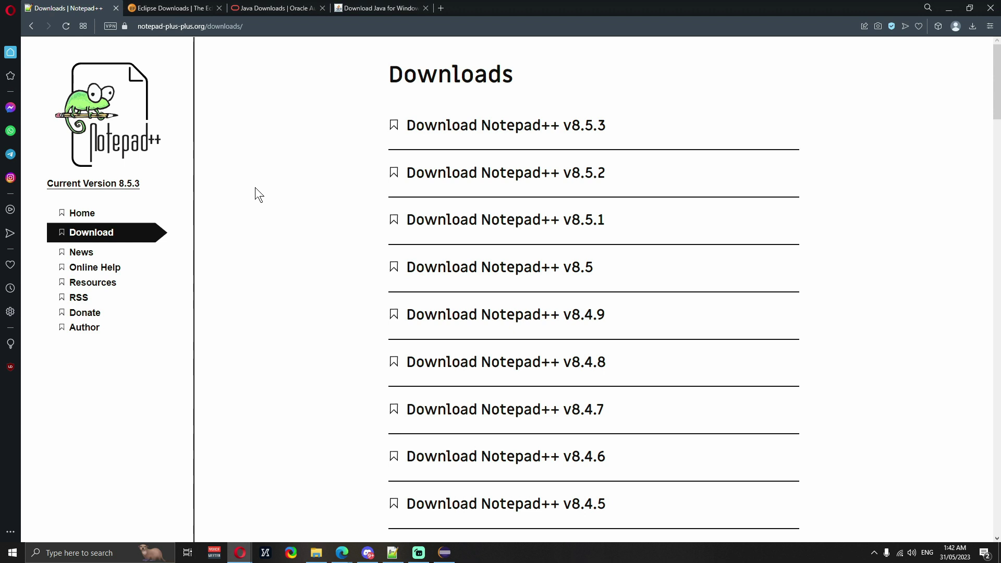
pyautogui.click(152, 8)
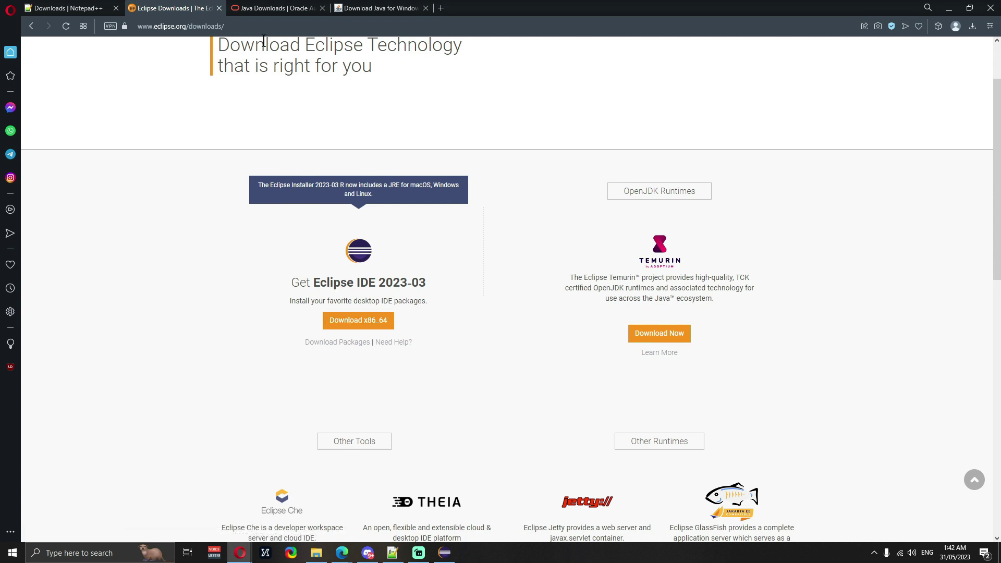
# Step: View the Oracle Java downloads and Download Java for Windows pages, then return to Eclipse
pyautogui.click(258, 8)
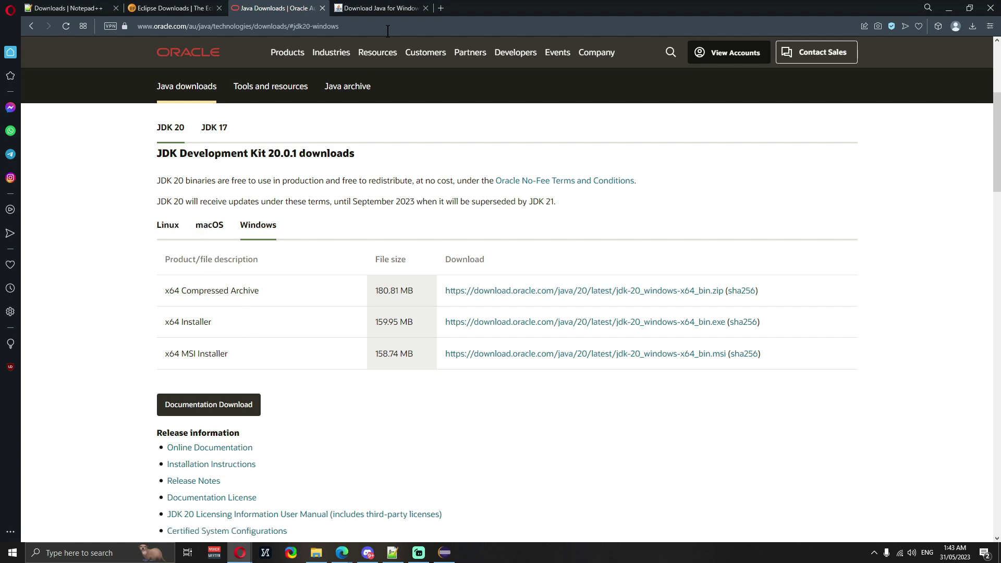
pyautogui.click(379, 8)
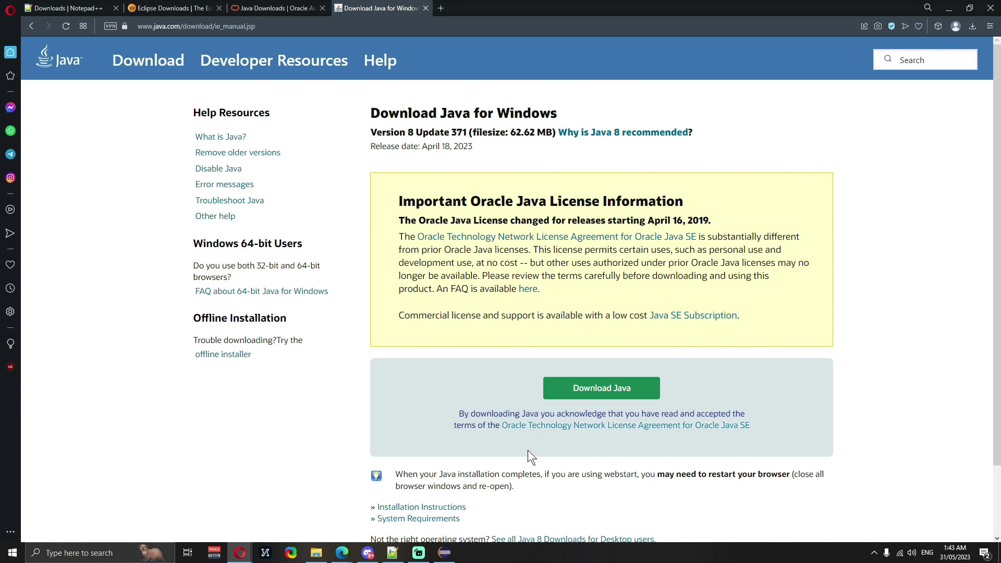
pyautogui.click(444, 552)
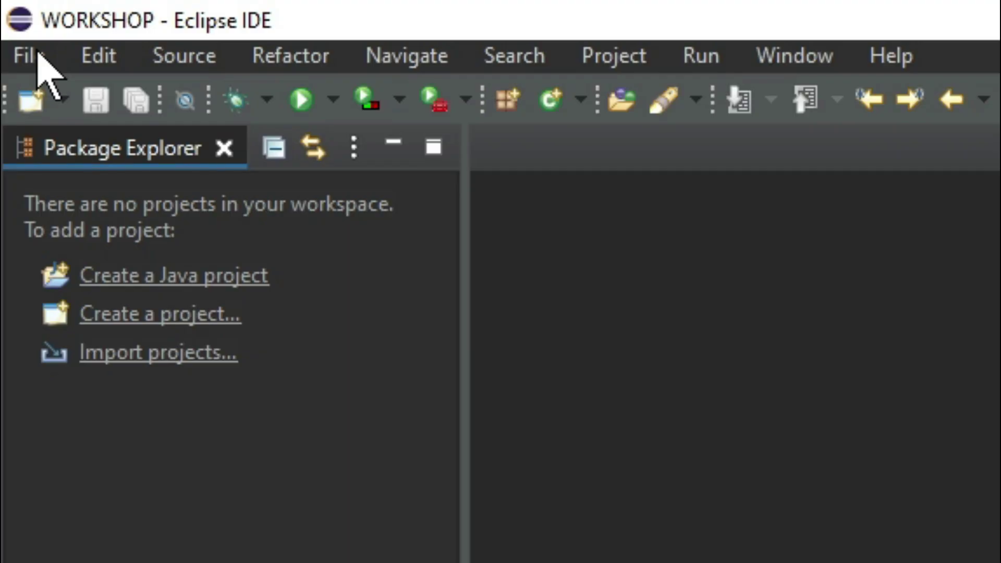
# Step: Import the Tutorial\Client folder as the Client project via Open Projects from File System
pyautogui.click(29, 56)
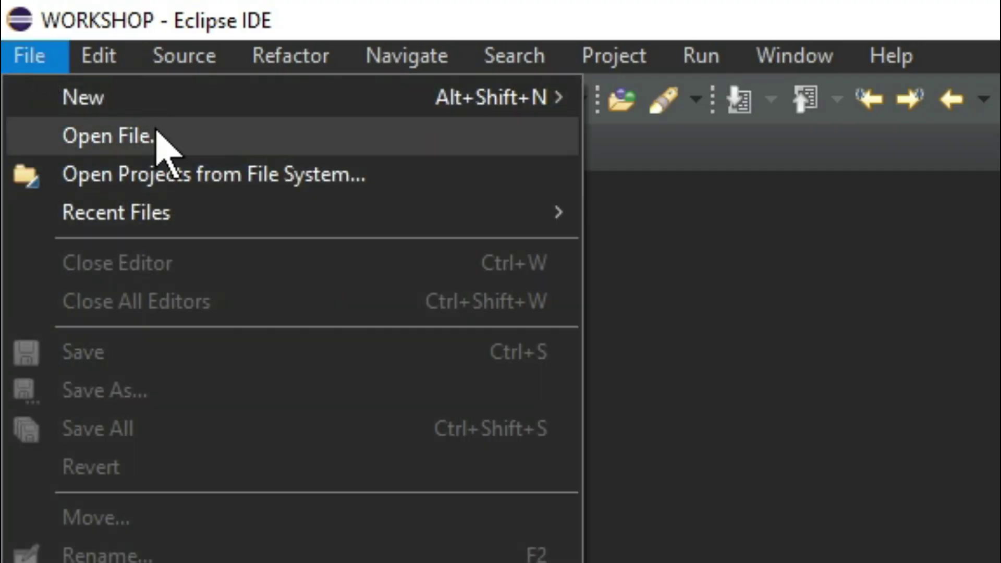
pyautogui.click(273, 180)
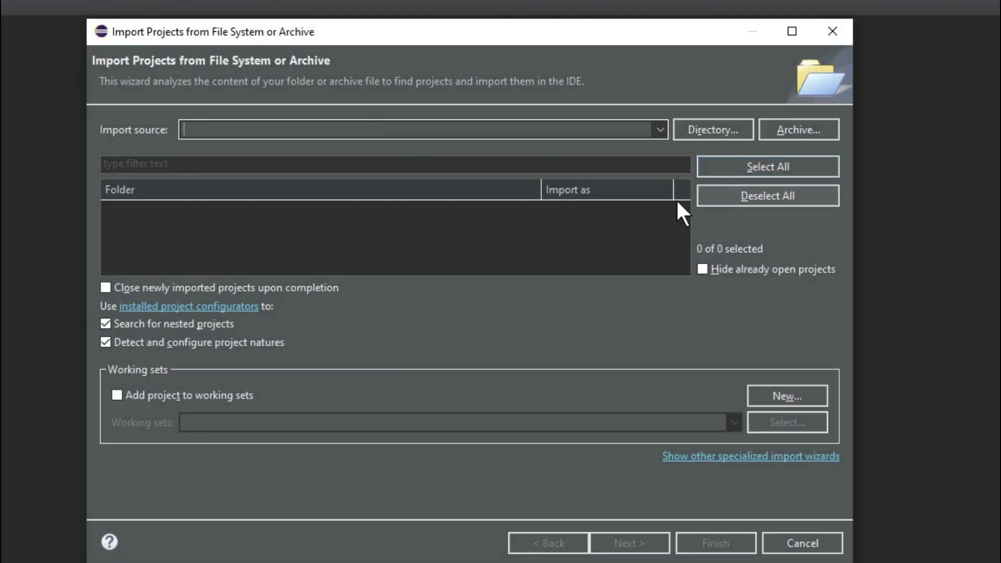
pyautogui.click(712, 129)
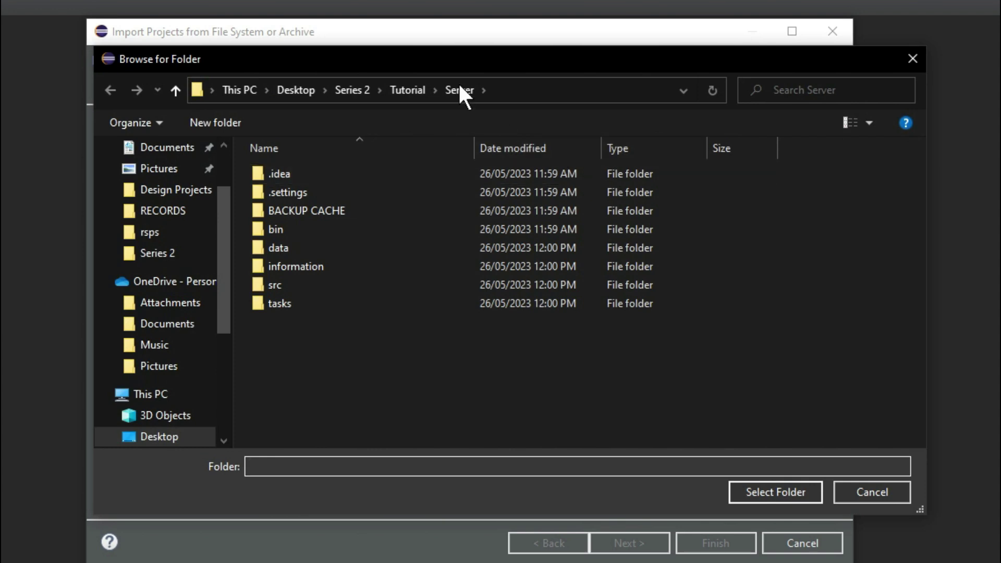
pyautogui.click(420, 90)
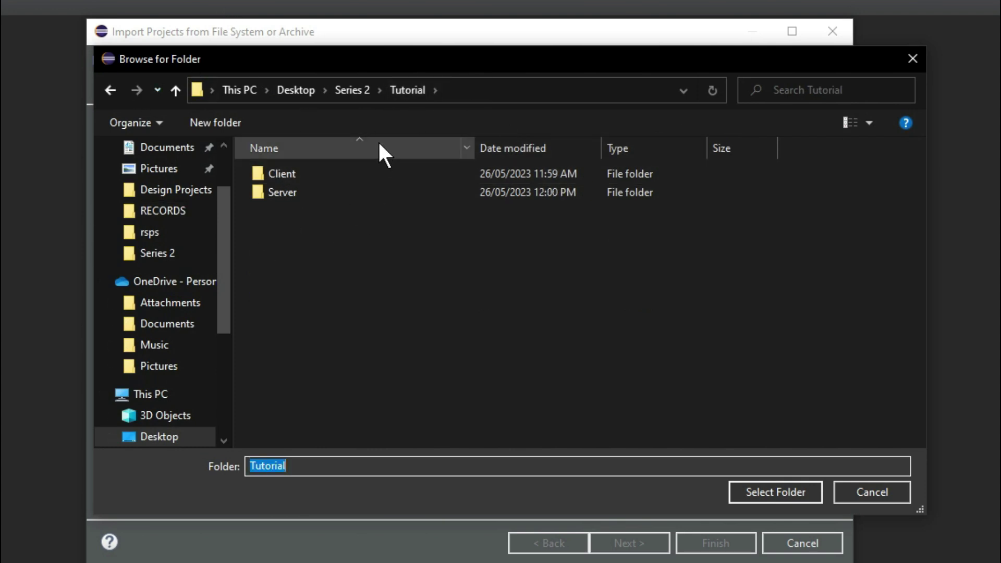
pyautogui.click(313, 172)
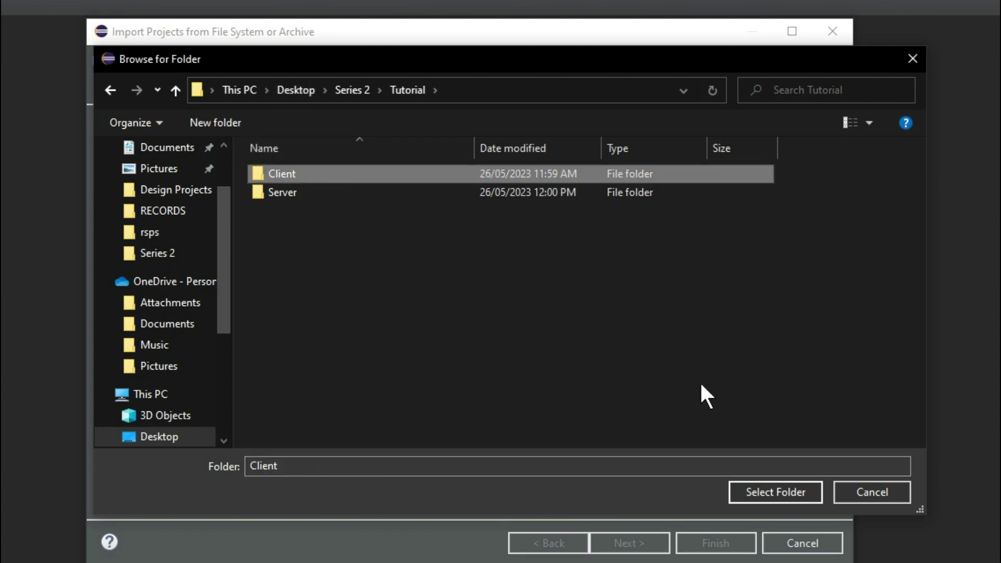
pyautogui.click(775, 492)
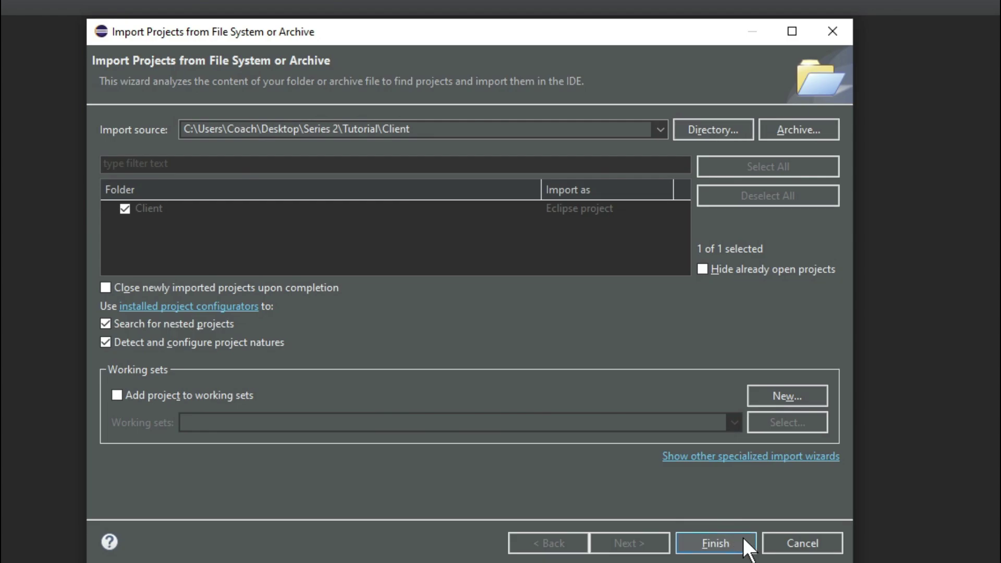
pyautogui.click(716, 543)
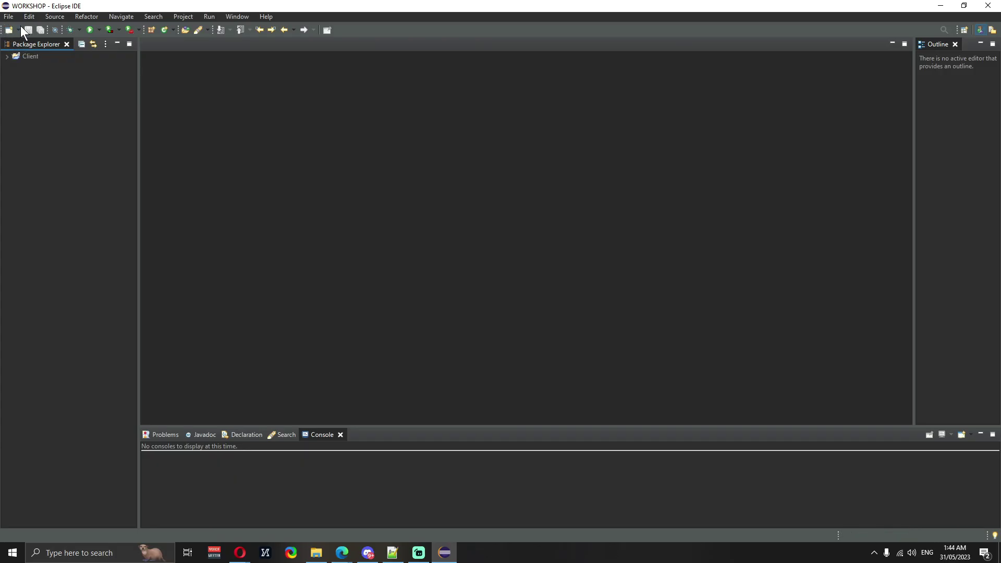
# Step: Import the Tutorial\Server folder as the Feather Server project and select it
pyautogui.click(8, 16)
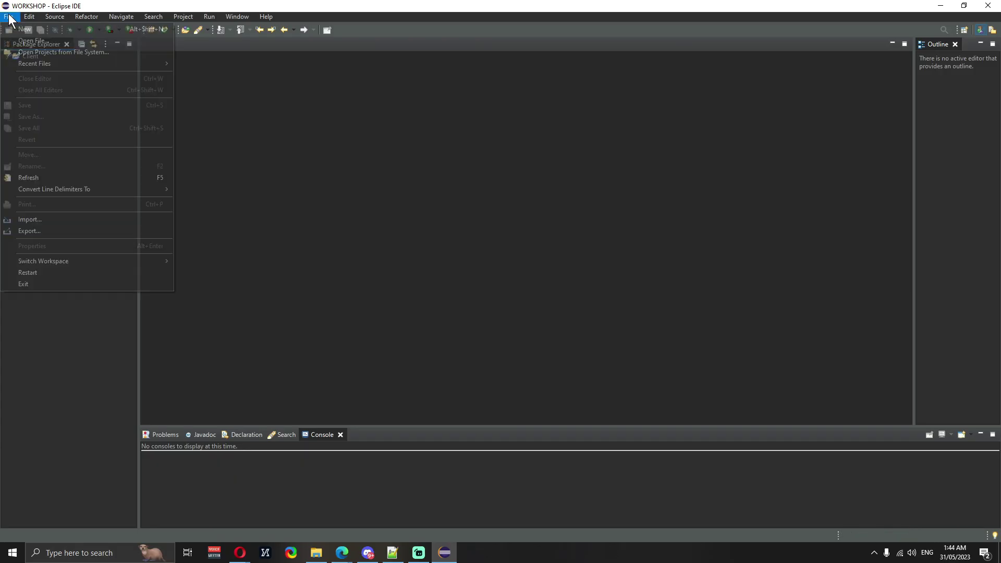
pyautogui.click(47, 52)
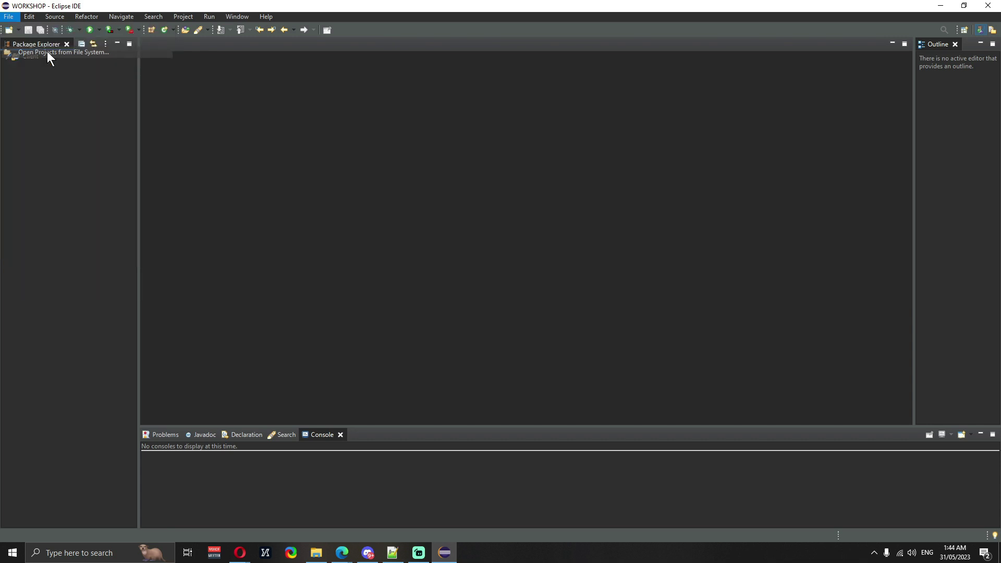
pyautogui.click(644, 119)
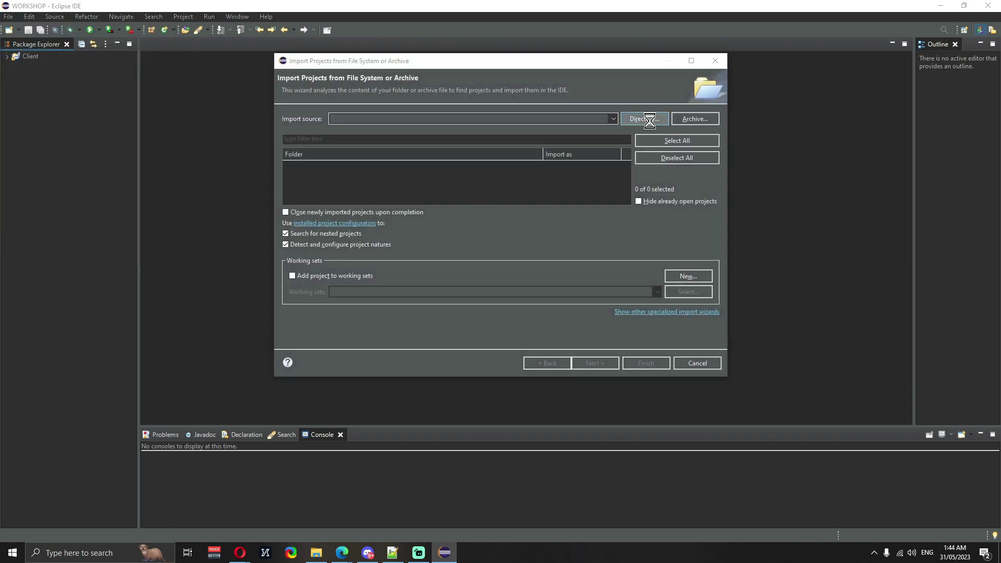
pyautogui.click(463, 95)
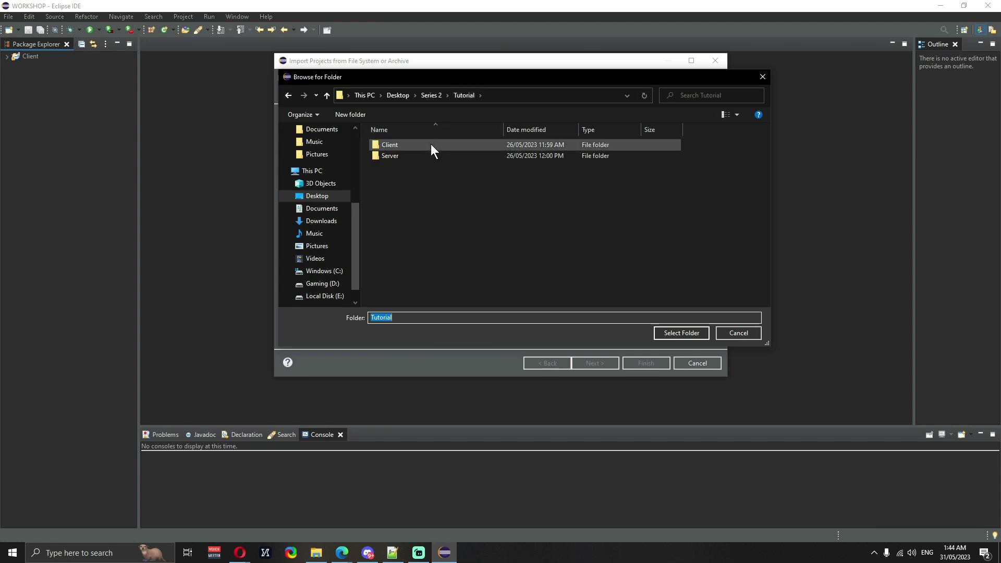
pyautogui.click(389, 156)
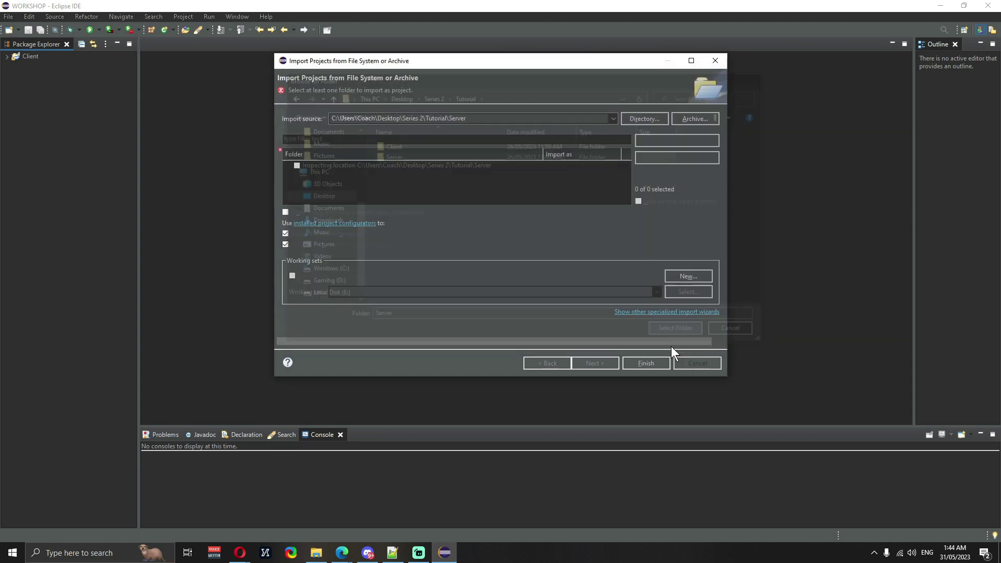
pyautogui.click(638, 364)
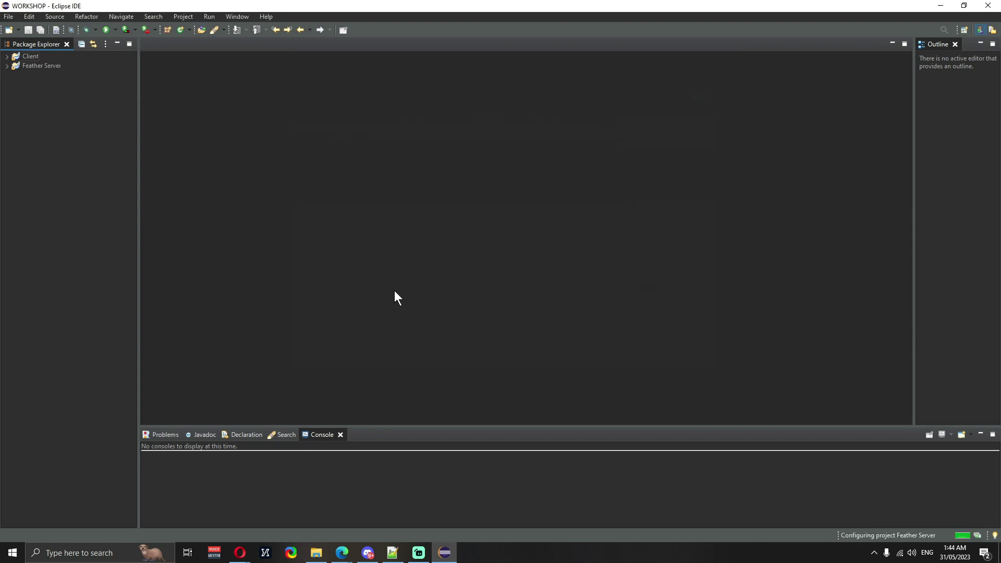
pyautogui.click(43, 66)
# Step: Run Feather Server as a Java application using the Launcher - com.feather class
pyautogui.rightClick(43, 68)
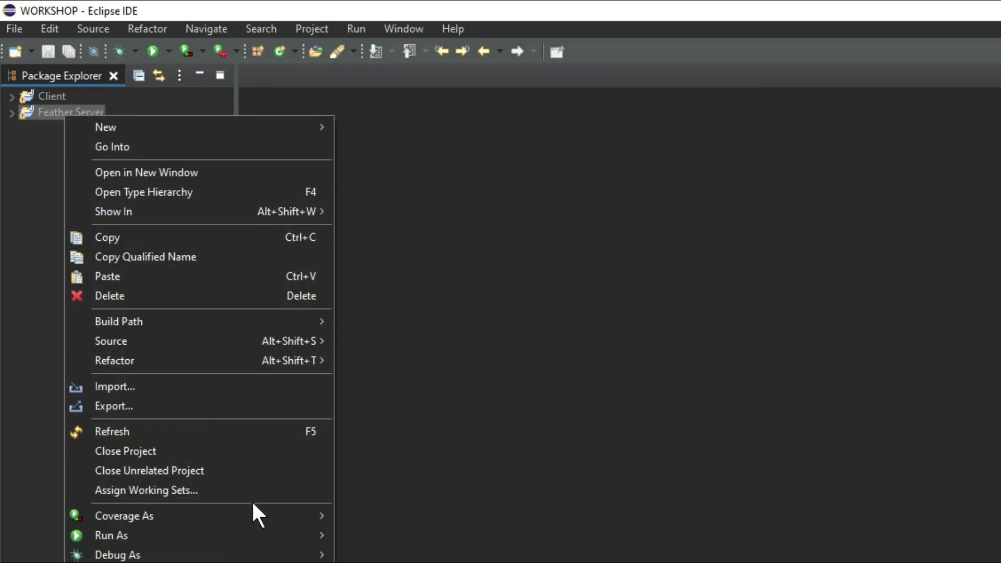
pyautogui.moveTo(111, 536)
pyautogui.click(392, 536)
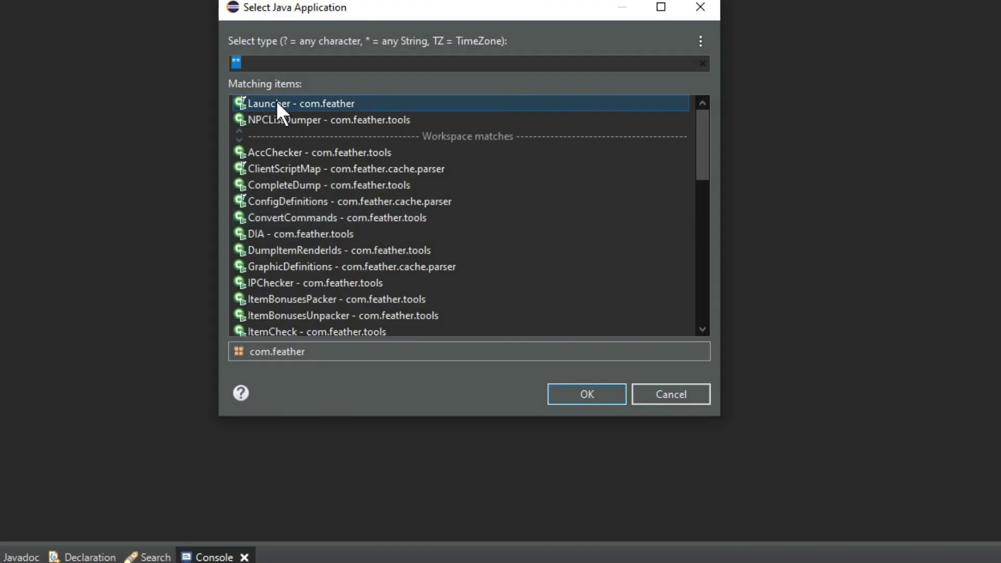
pyautogui.click(601, 393)
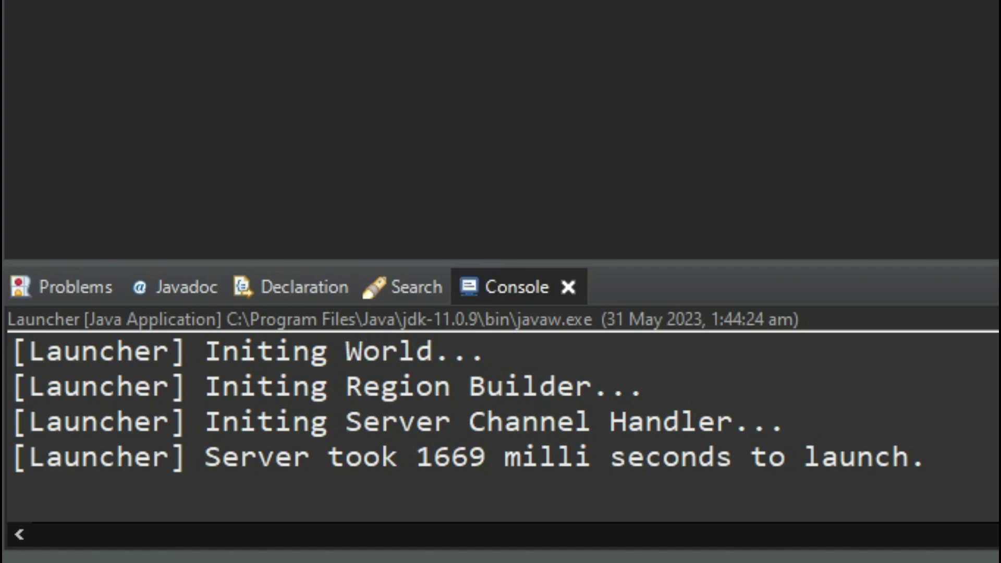
pyautogui.rightClick(24, 58)
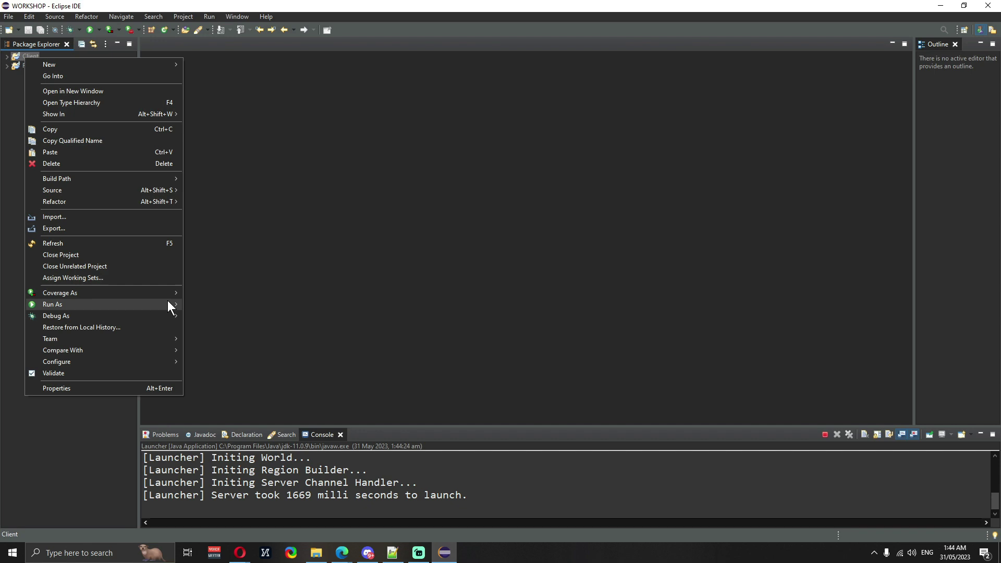
# Step: Launch the Client, maximize the game loader, dismiss the Java warning, and submit the 123 login
pyautogui.moveTo(53, 305)
pyautogui.click(213, 307)
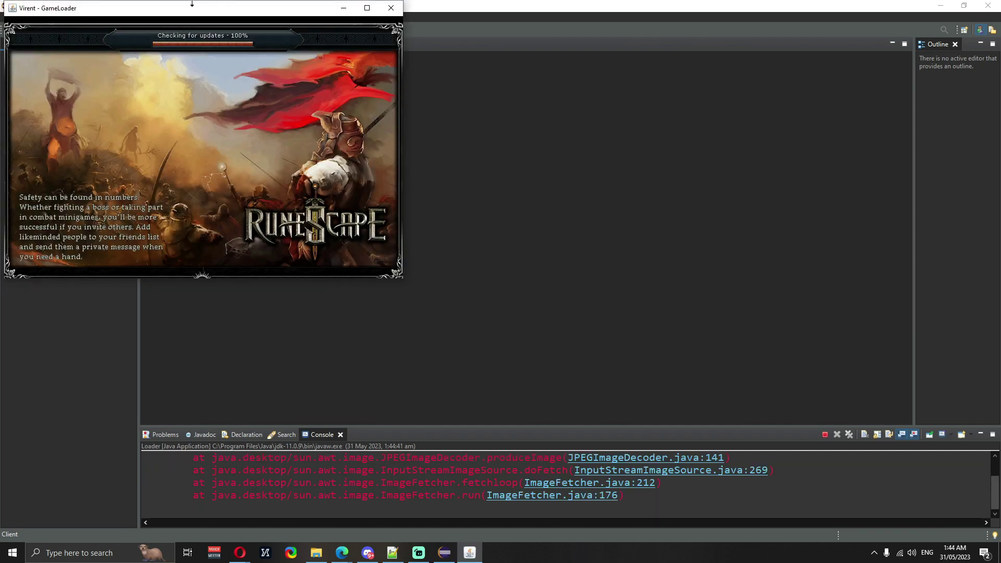
pyautogui.doubleClick(209, 6)
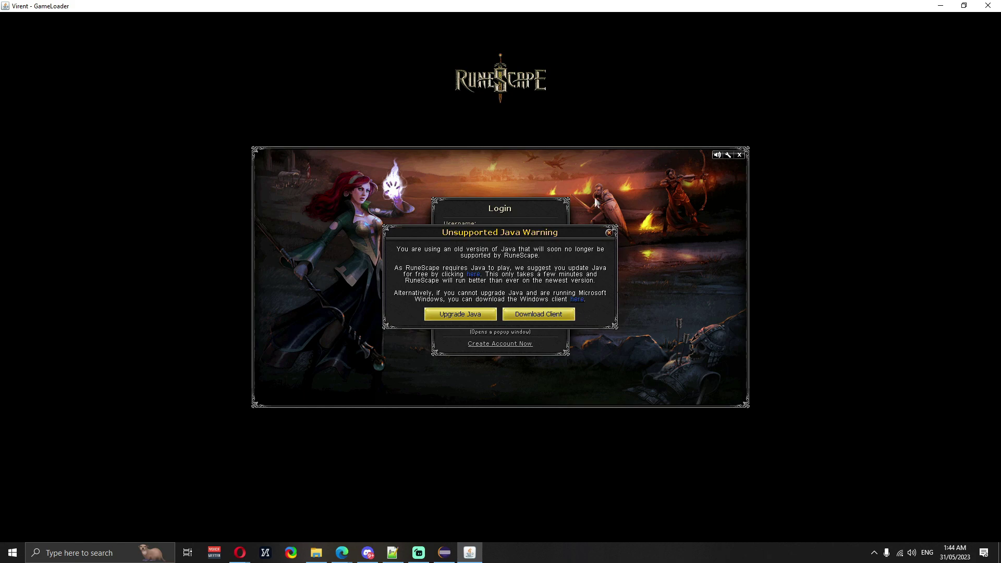
pyautogui.click(608, 233)
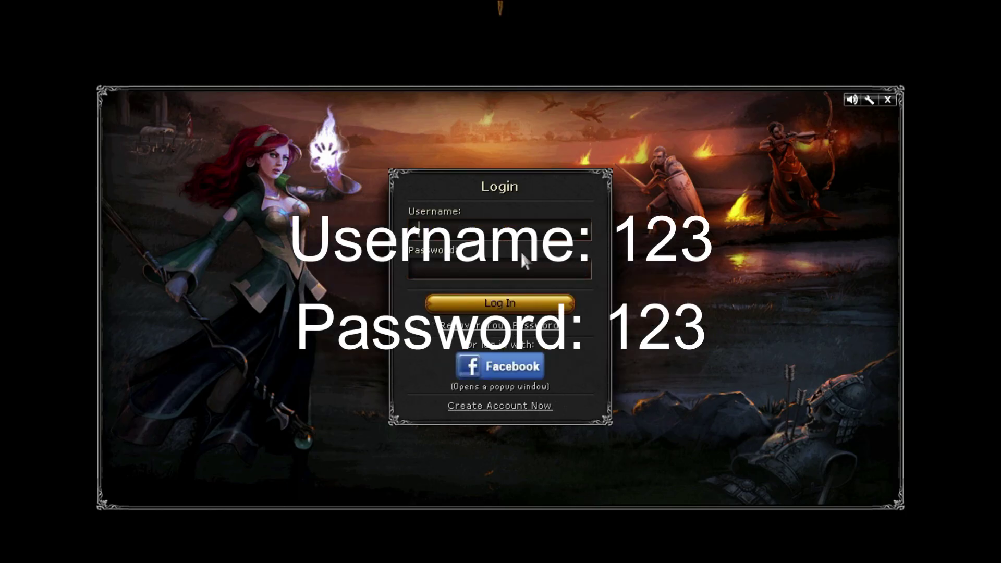
pyautogui.click(508, 270)
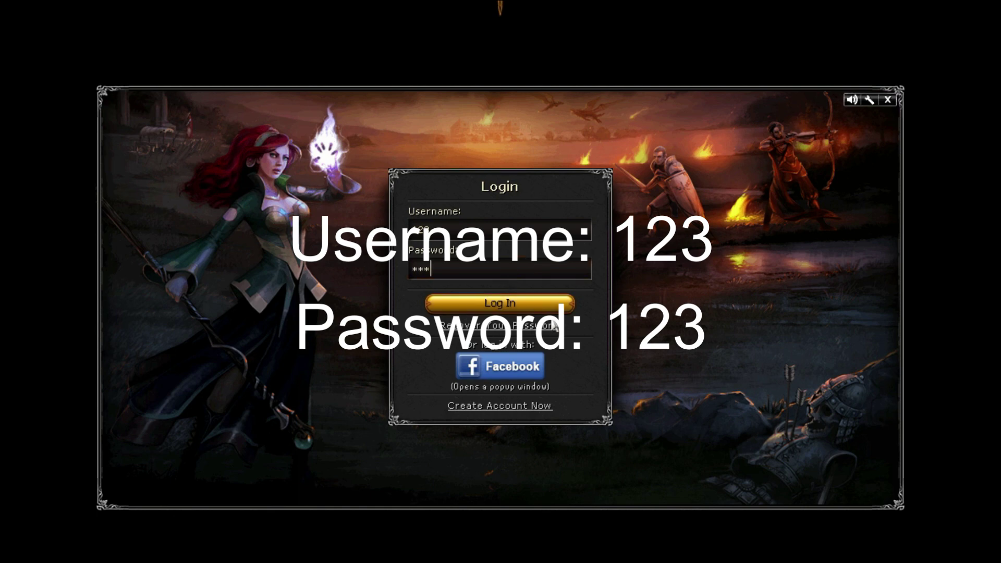
pyautogui.press('Return')
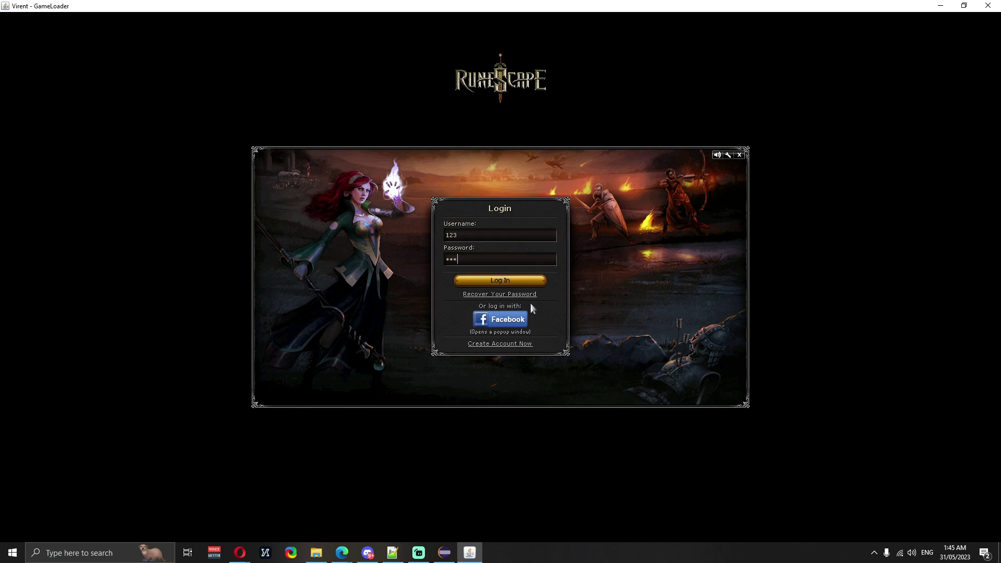
# Step: Open Server > data and browse the characters and charactersBackup folders
pyautogui.click(316, 553)
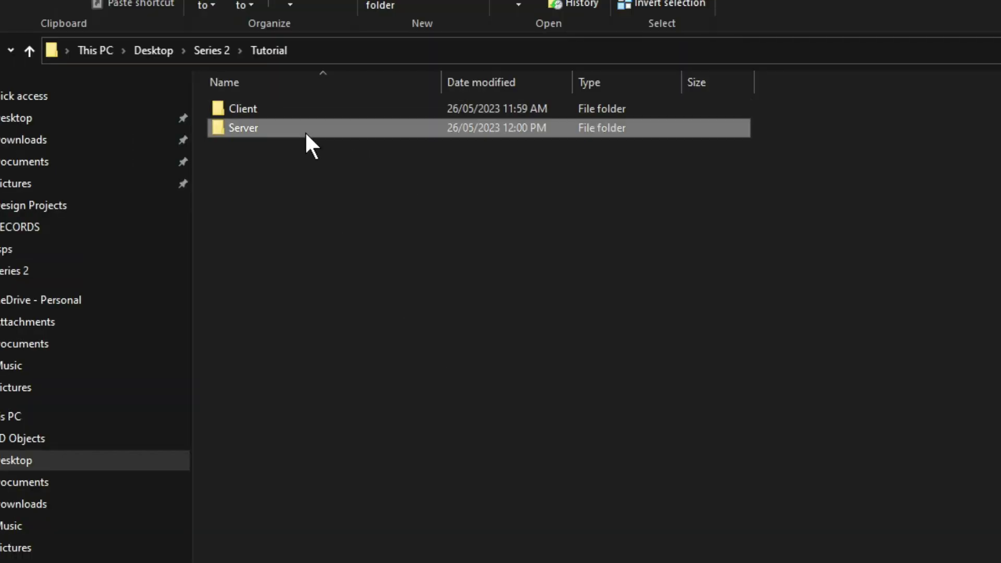
pyautogui.doubleClick(206, 128)
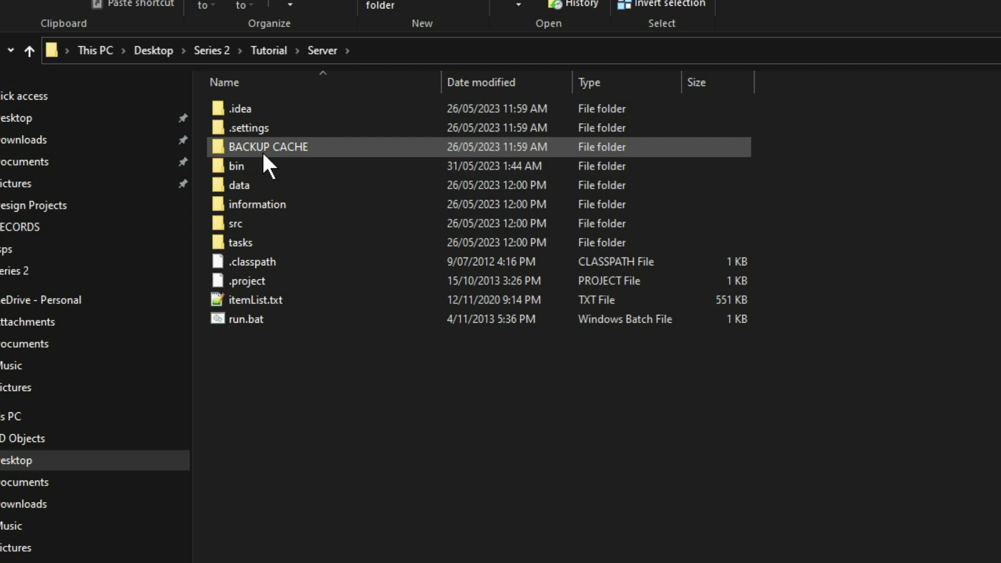
pyautogui.click(269, 51)
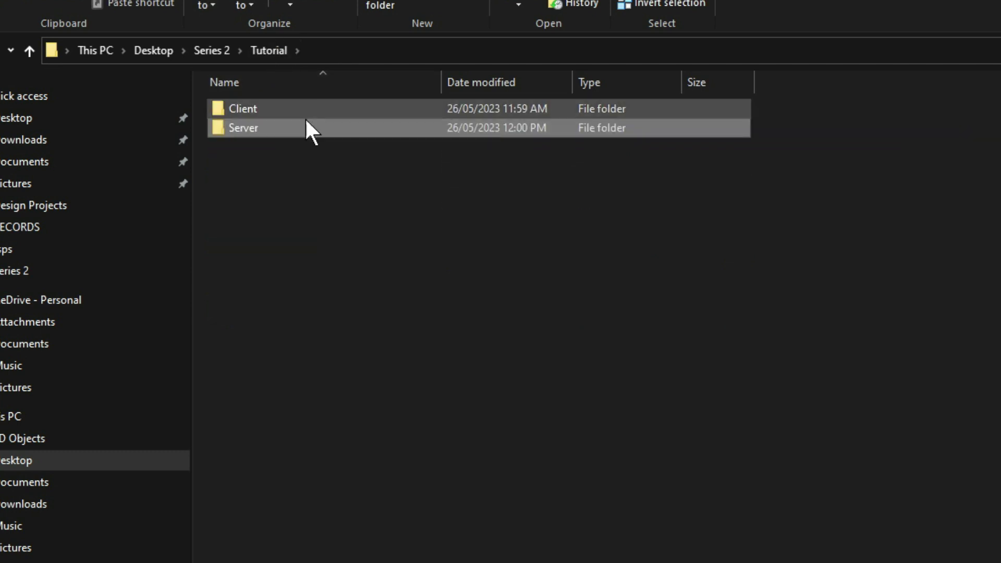
pyautogui.doubleClick(245, 128)
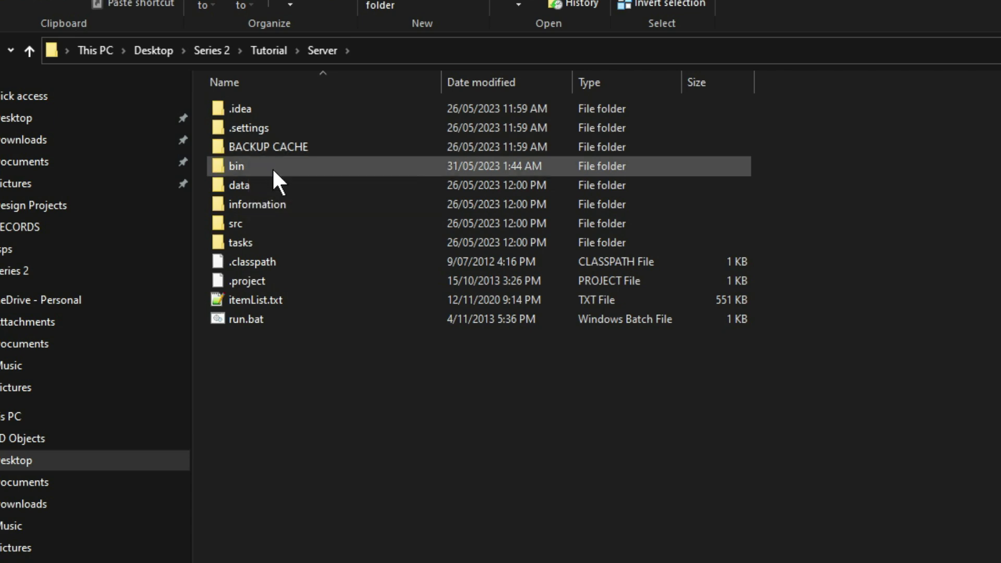
pyautogui.doubleClick(286, 185)
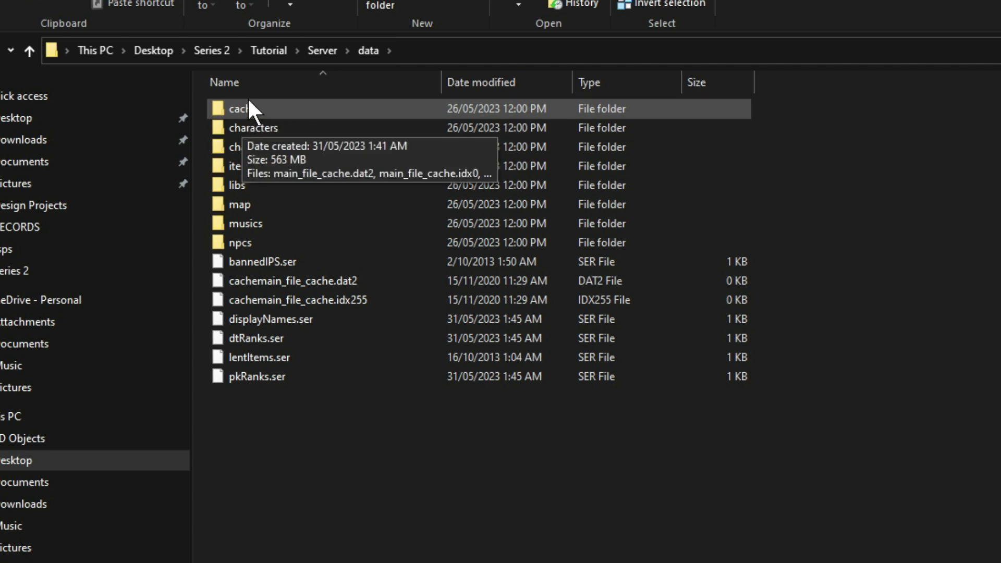
pyautogui.doubleClick(269, 127)
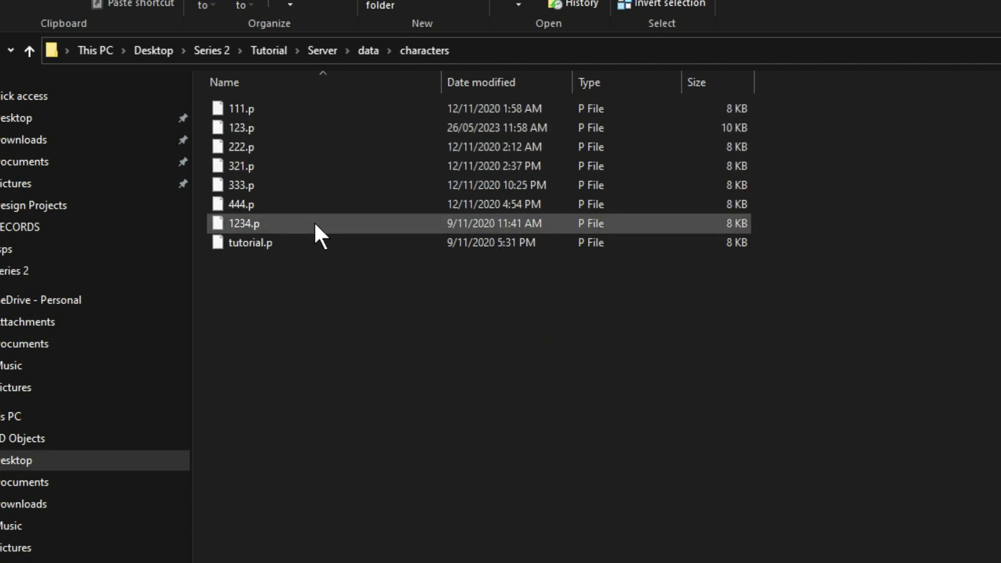
pyautogui.click(366, 51)
pyautogui.doubleClick(258, 147)
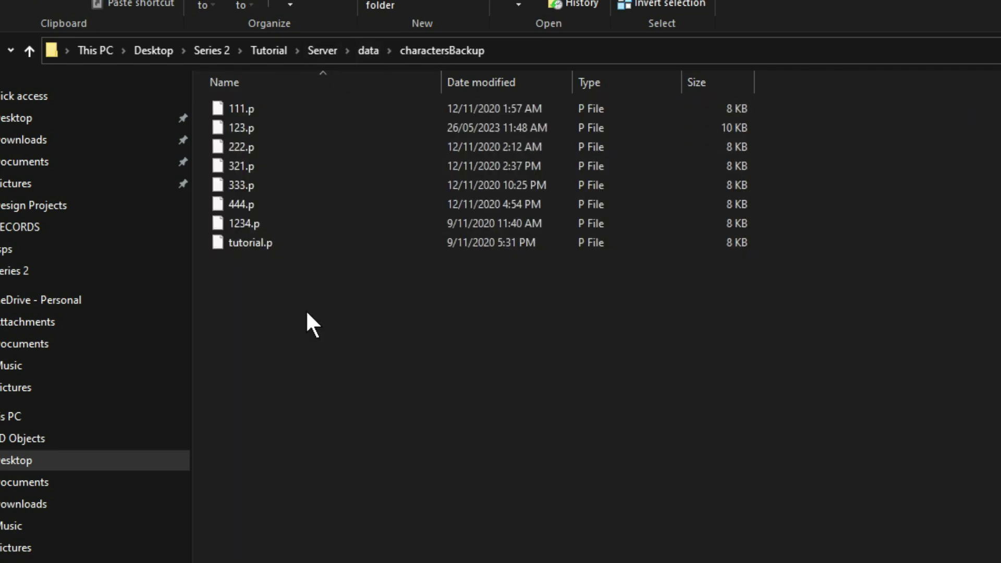
pyautogui.click(367, 51)
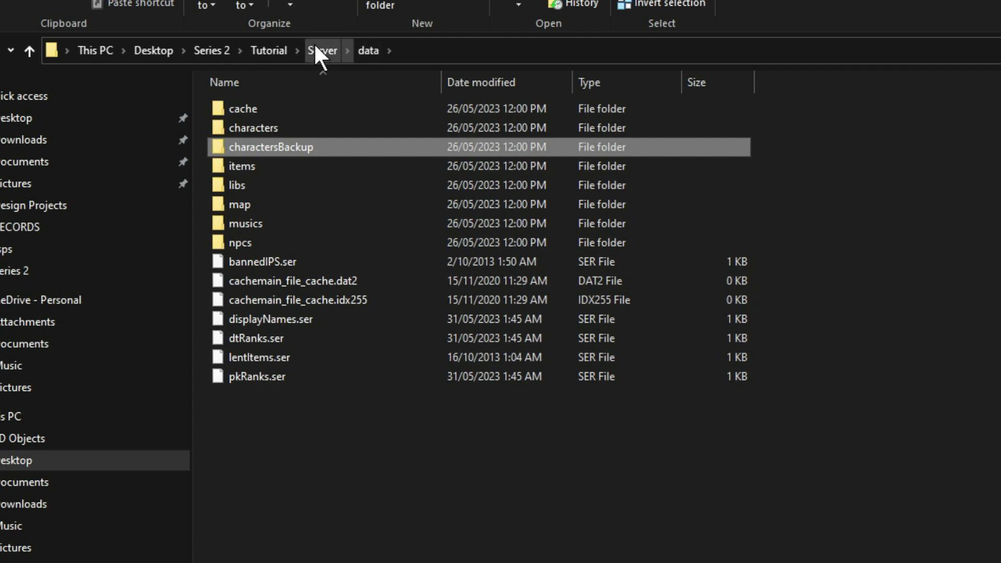
# Step: Browse the map and npcs data folders, then return to the Server folder
pyautogui.click(254, 205)
pyautogui.doubleClick(255, 205)
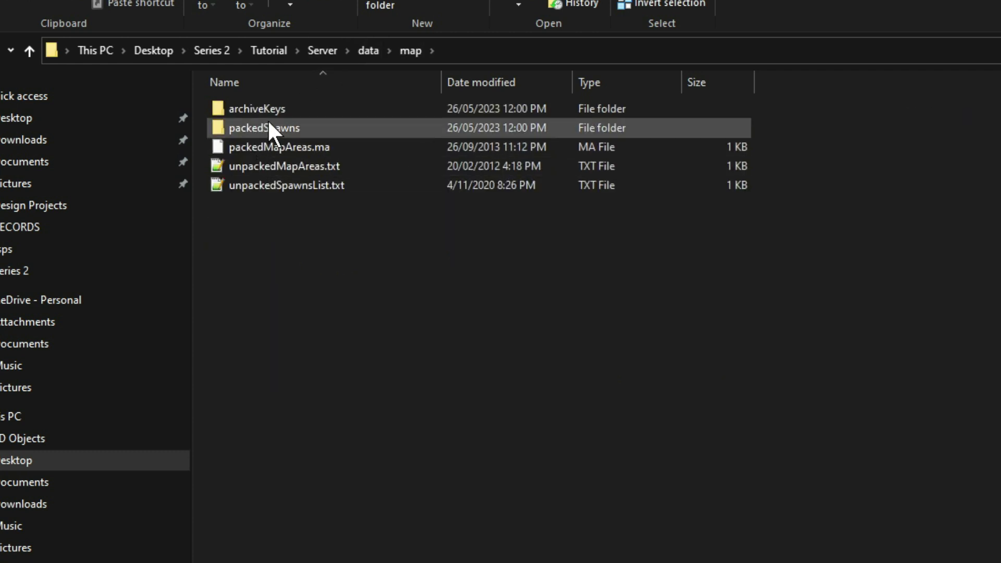
pyautogui.click(267, 127)
pyautogui.click(369, 51)
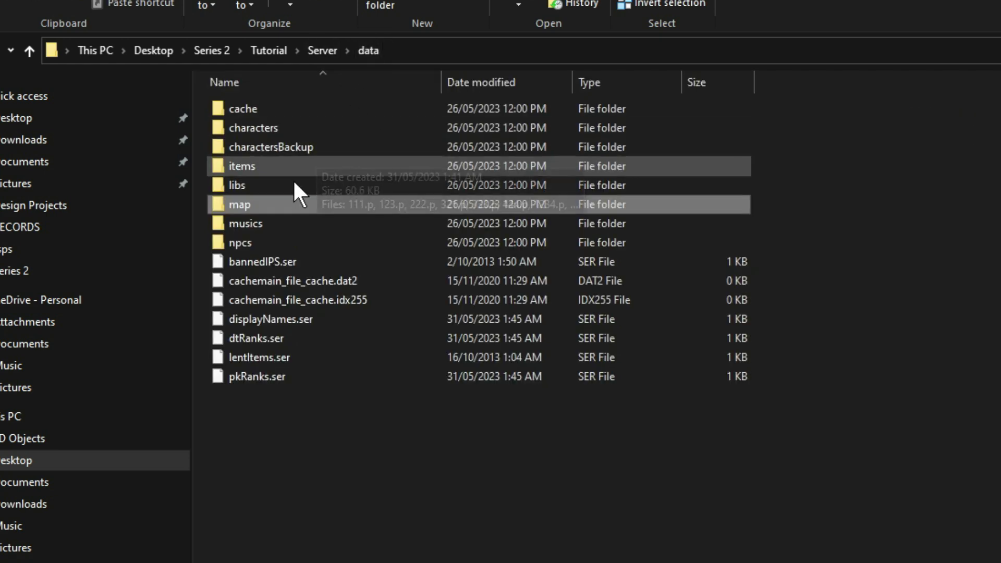
pyautogui.doubleClick(251, 241)
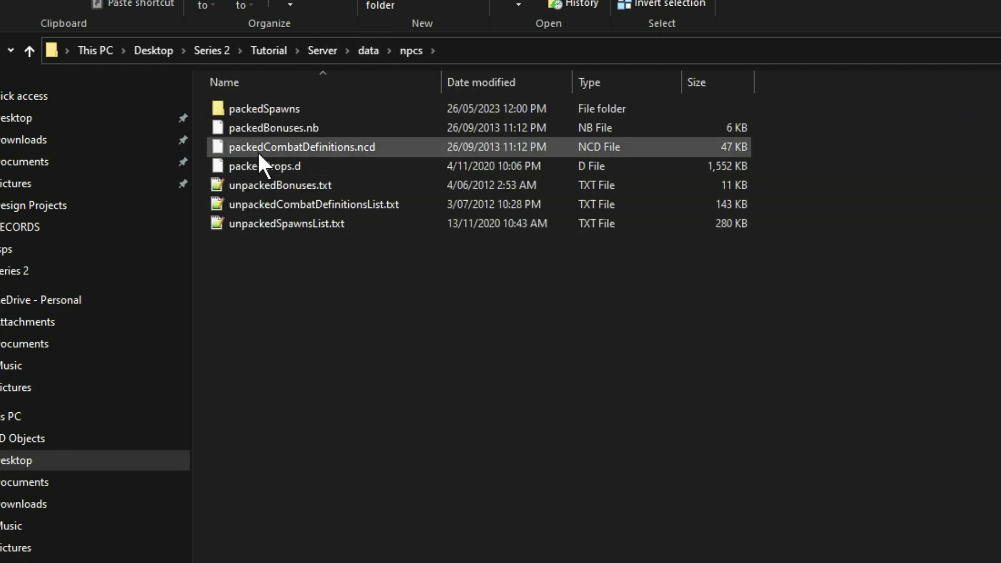
pyautogui.click(321, 51)
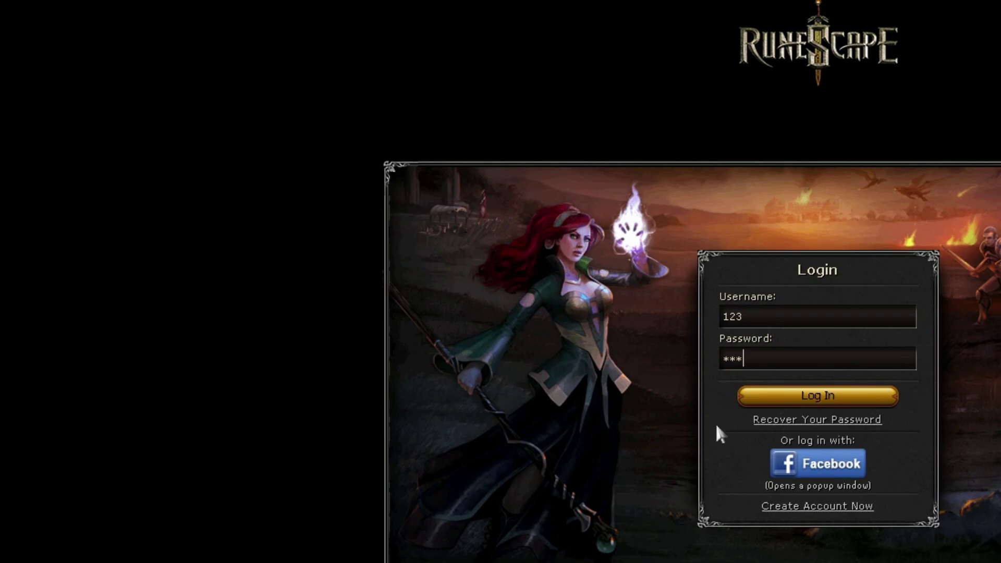
# Step: Log in as 123, enter the game world, and start walking up the path
pyautogui.press('Return')
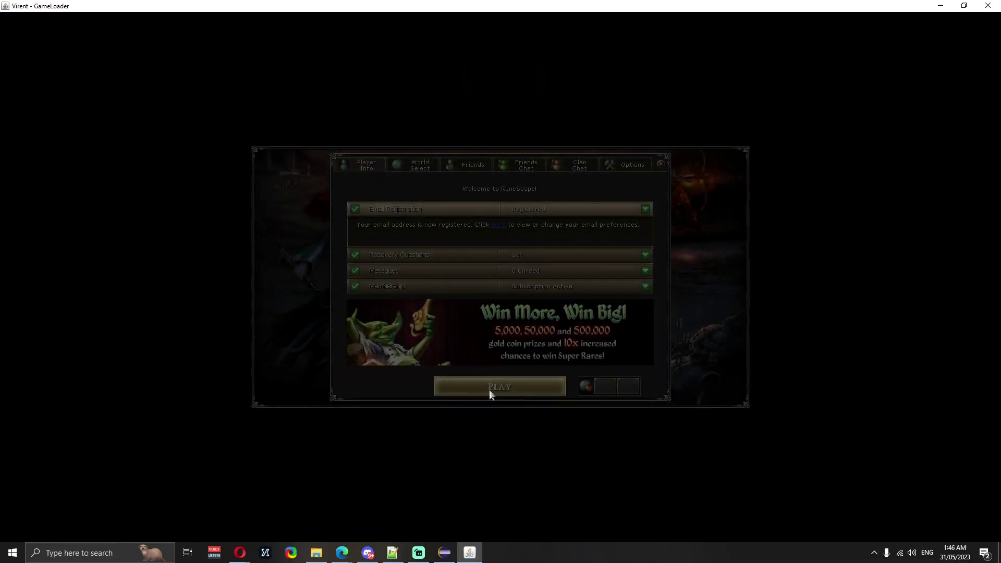
pyautogui.click(489, 389)
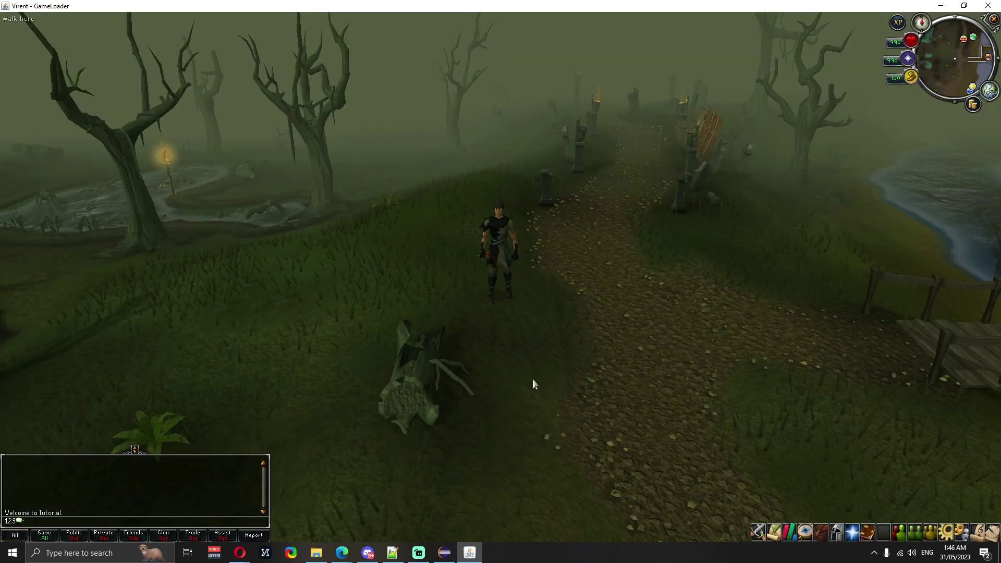
pyautogui.click(620, 131)
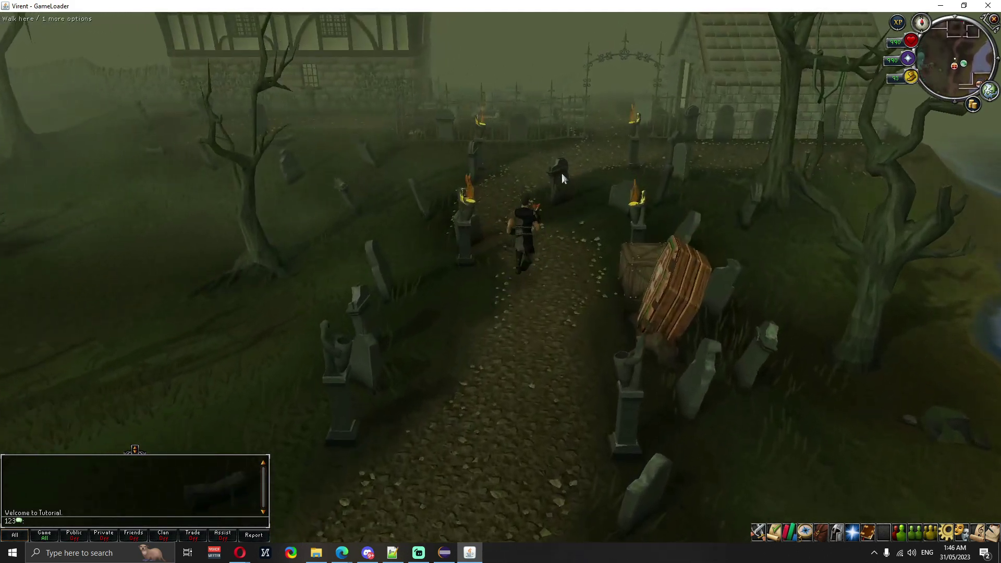
pyautogui.press('Up')
pyautogui.press('Left')
pyautogui.press('Left')
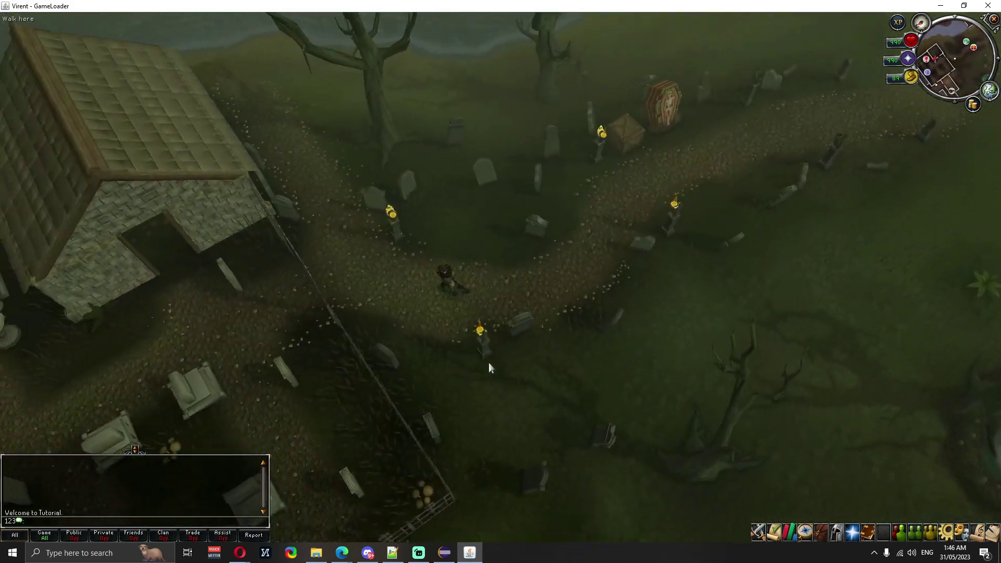
pyautogui.scroll(-3, 482, 456)
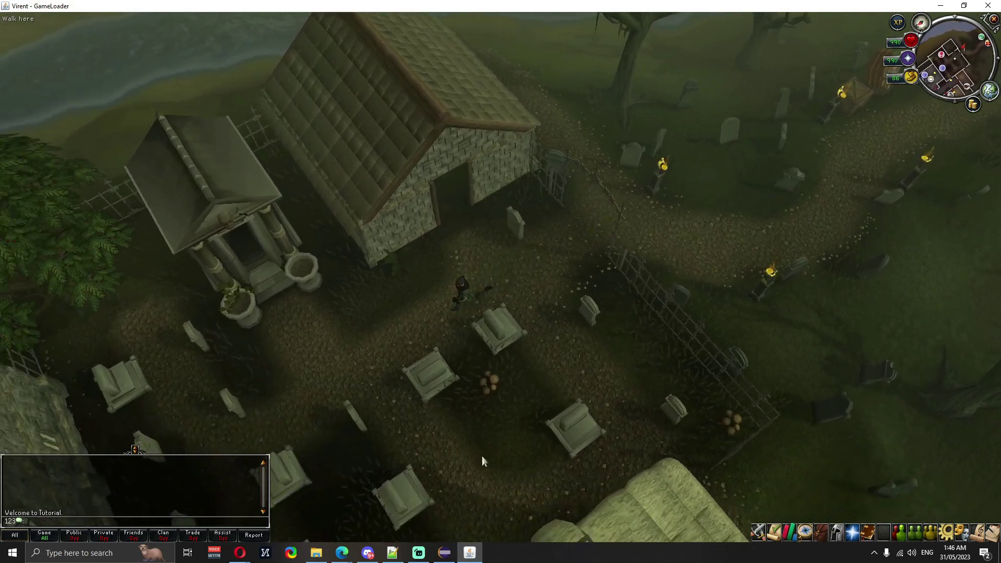
pyautogui.scroll(3, 506, 352)
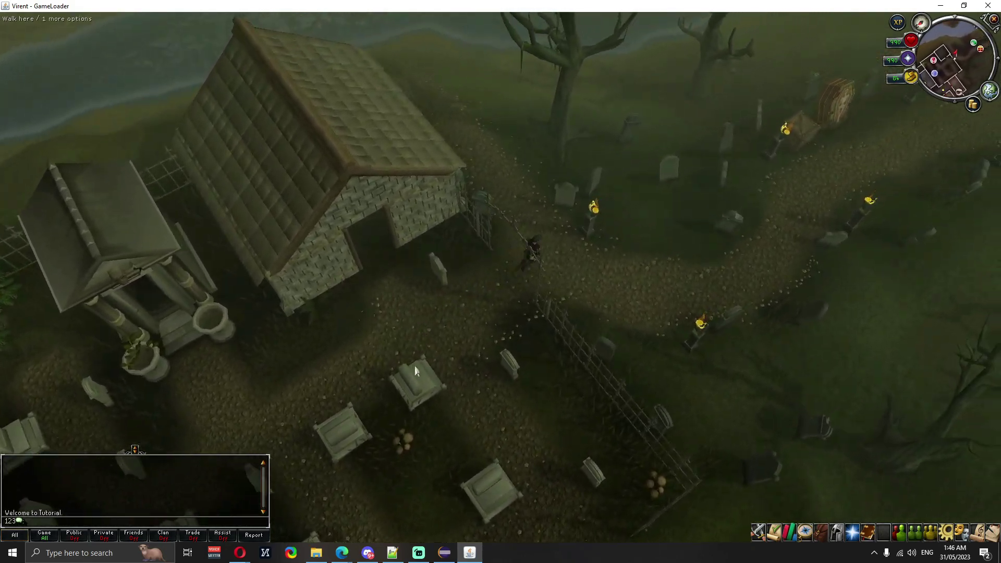
# Step: Walk north through the misty graveyard into the castle courtyard while rotating the camera
pyautogui.press('Left')
pyautogui.scroll(4, 231, 322)
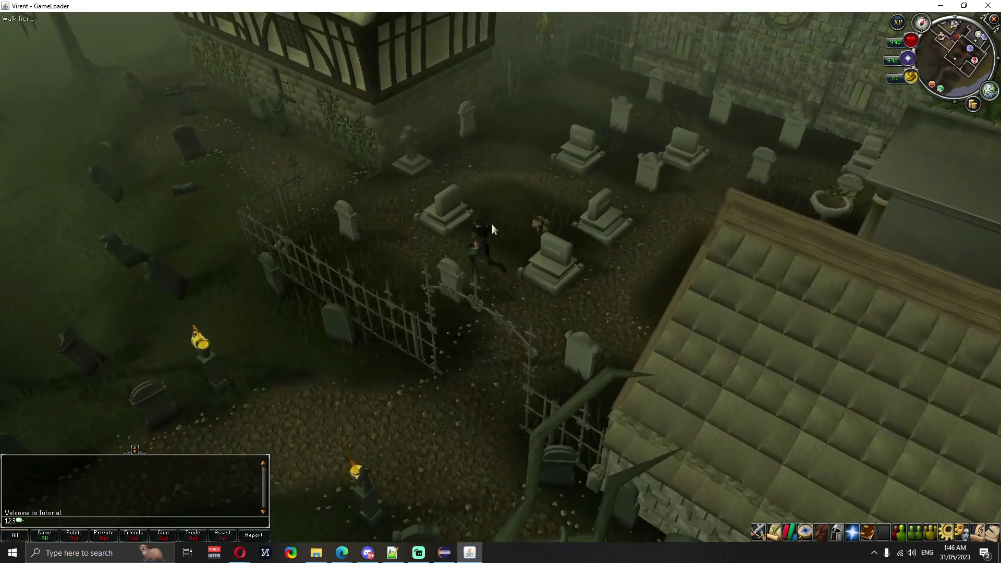
pyautogui.click(492, 224)
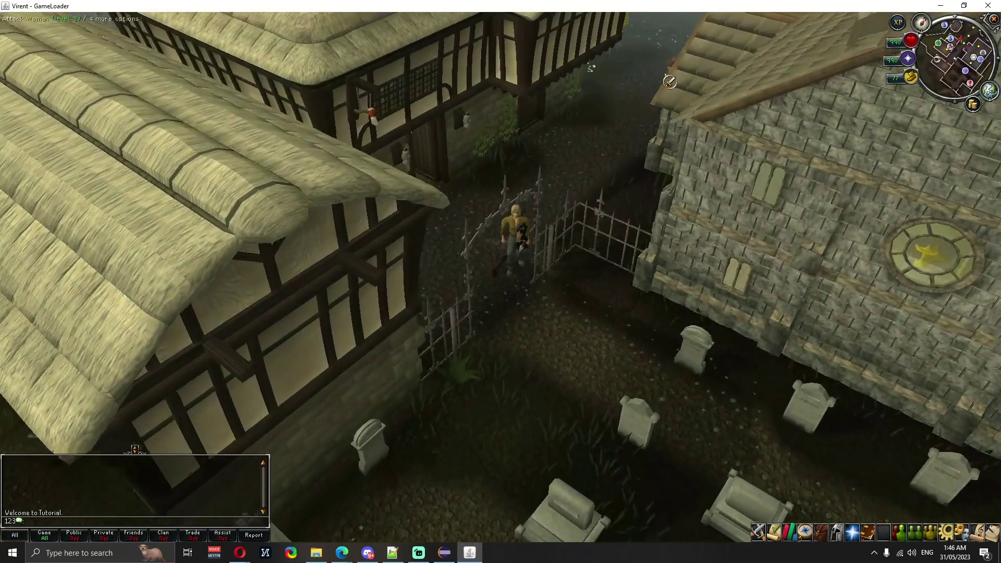
pyautogui.click(615, 69)
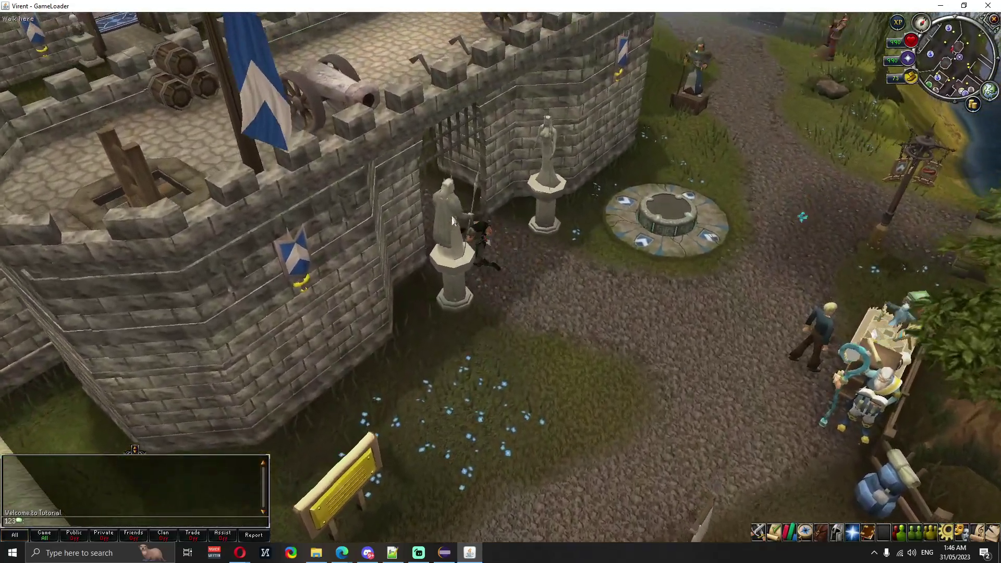
pyautogui.press('Left')
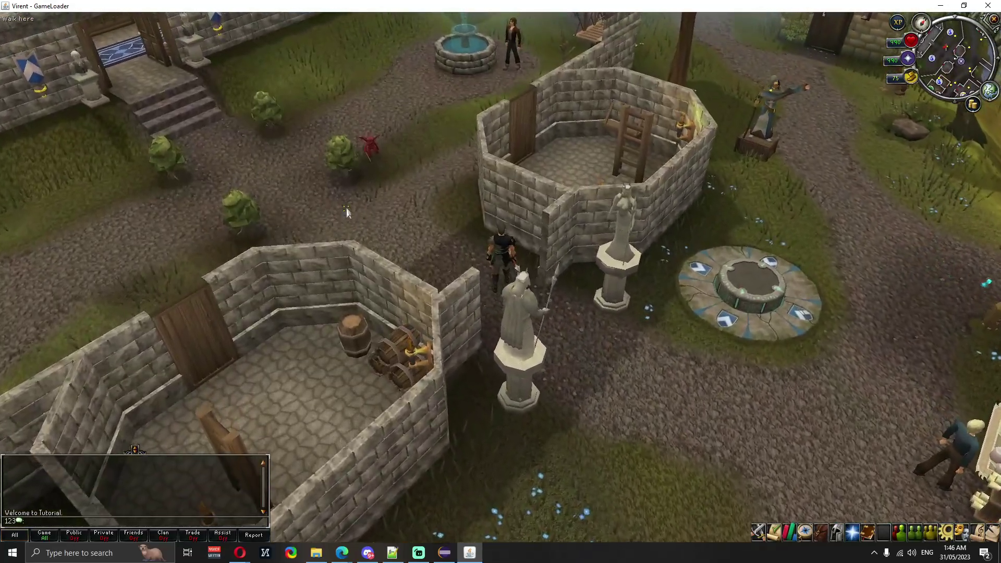
pyautogui.click(346, 211)
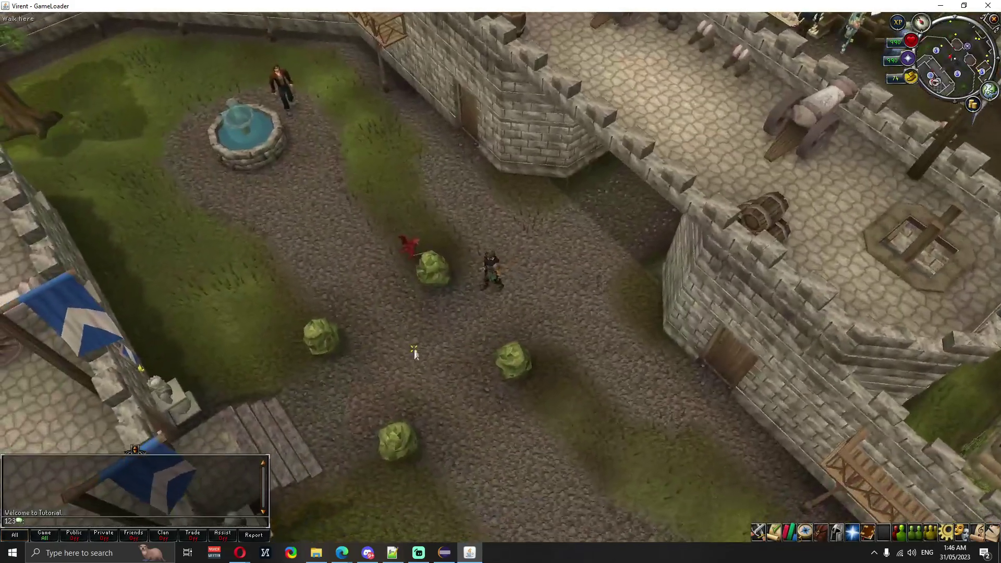
pyautogui.press('Left')
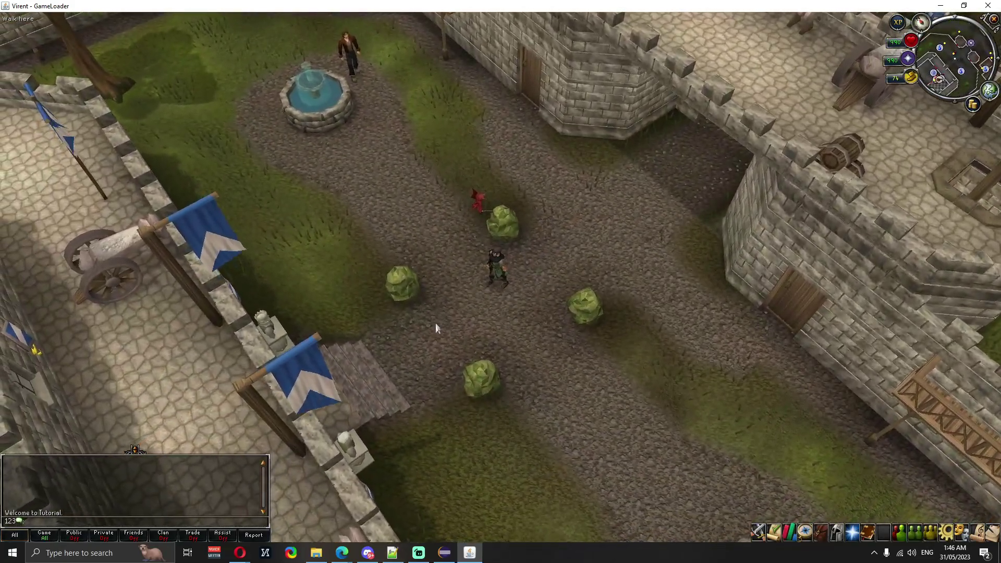
pyautogui.press('Left')
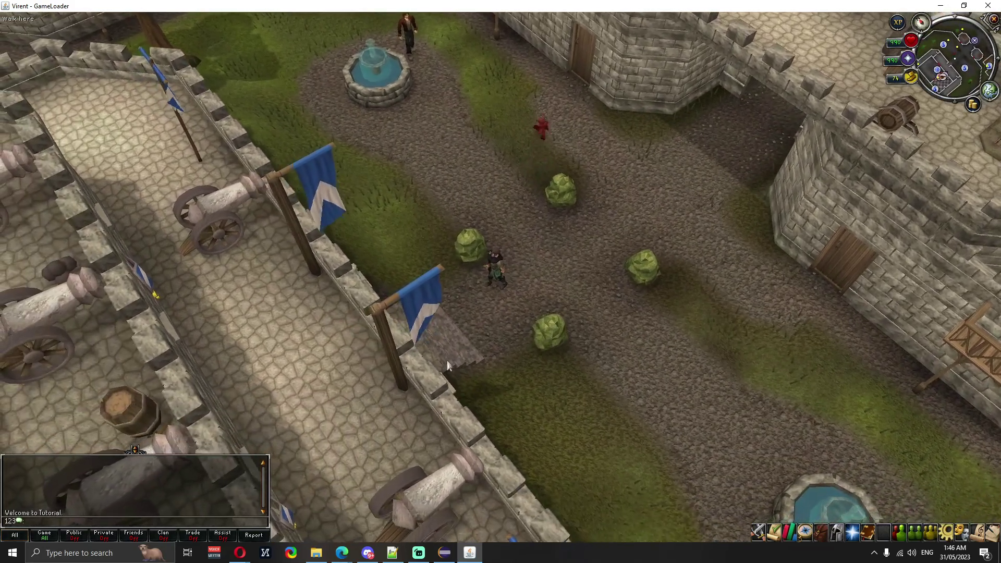
pyautogui.click(554, 264)
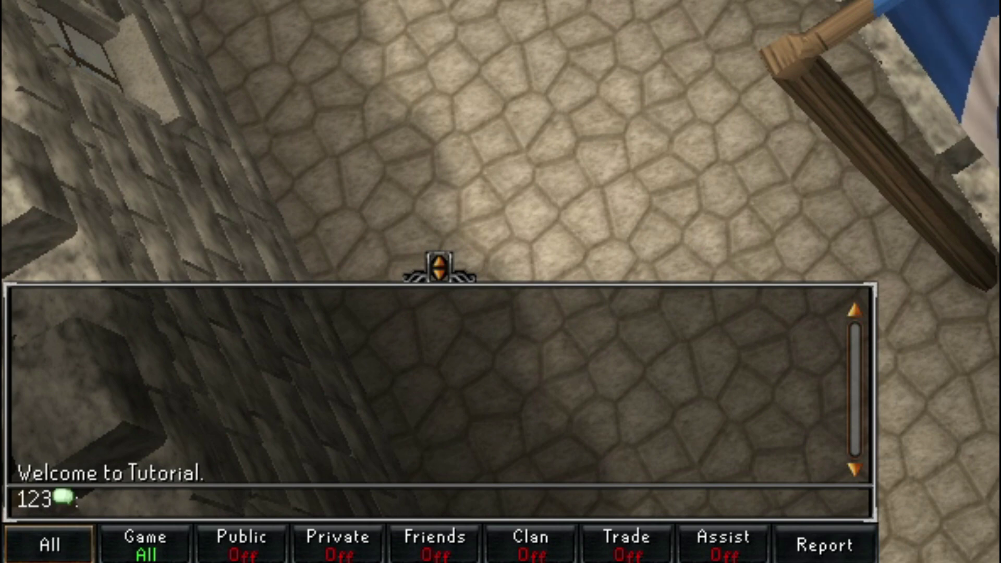
pyautogui.write('Hello')
# Step: Send 'Hello' in chat, then teleport with ::tele 3222 3218 0
pyautogui.press('Return')
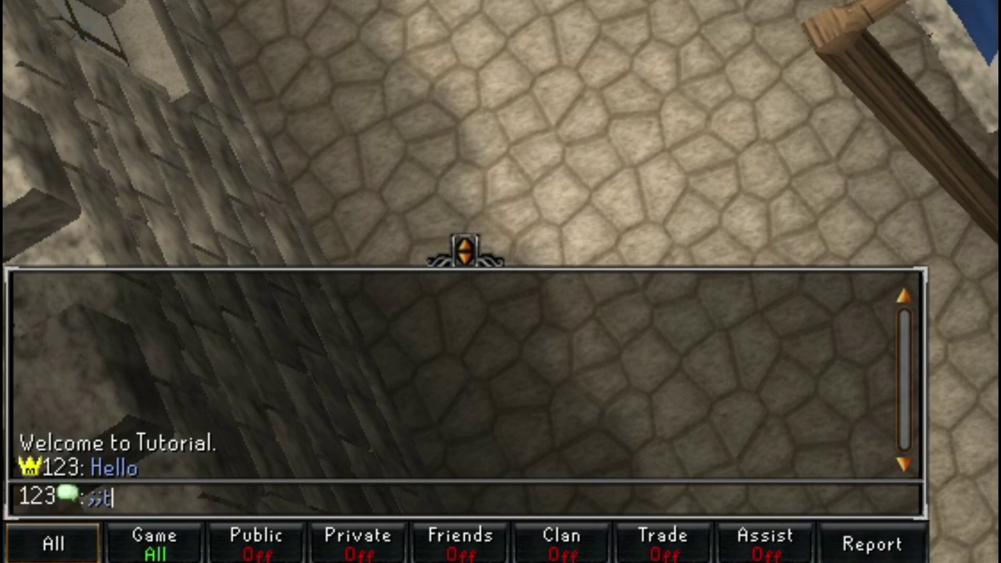
pyautogui.write('ele')
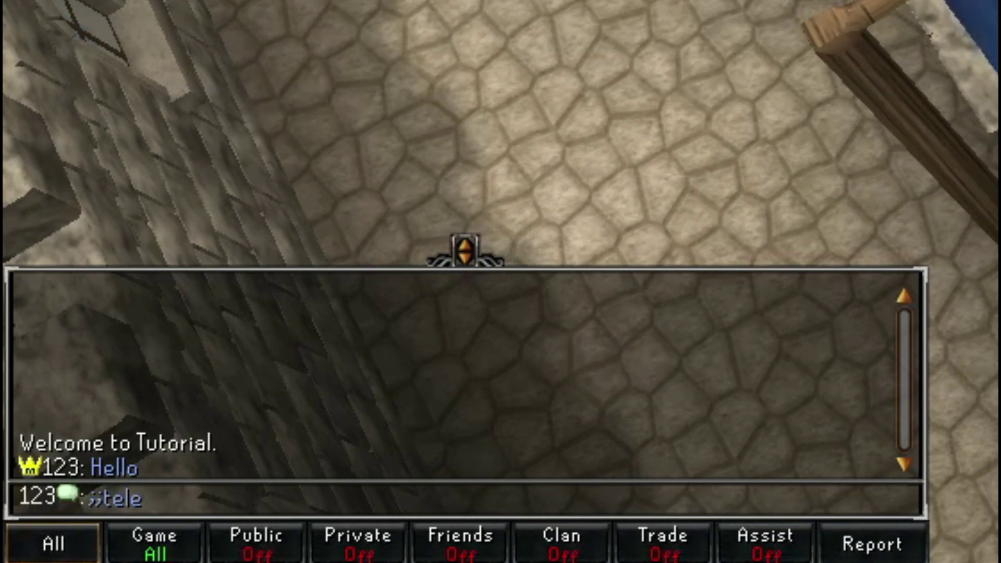
pyautogui.write(' 3222')
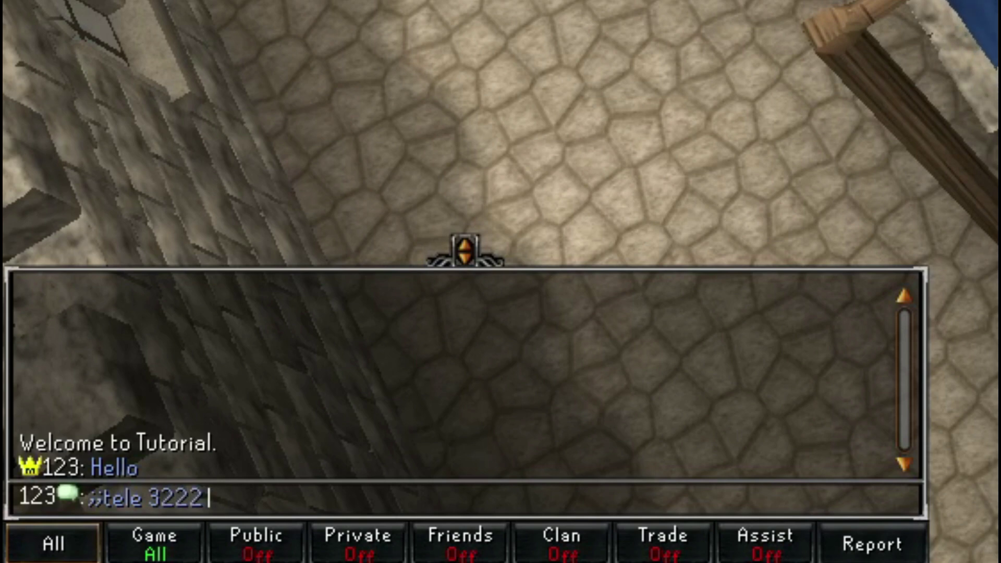
pyautogui.write(' 3218 0')
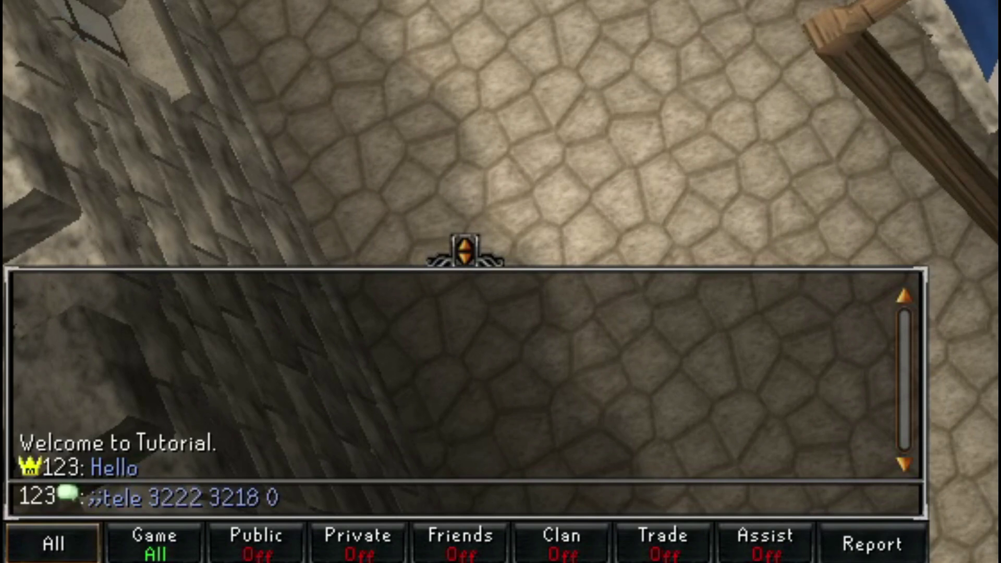
pyautogui.press('Return')
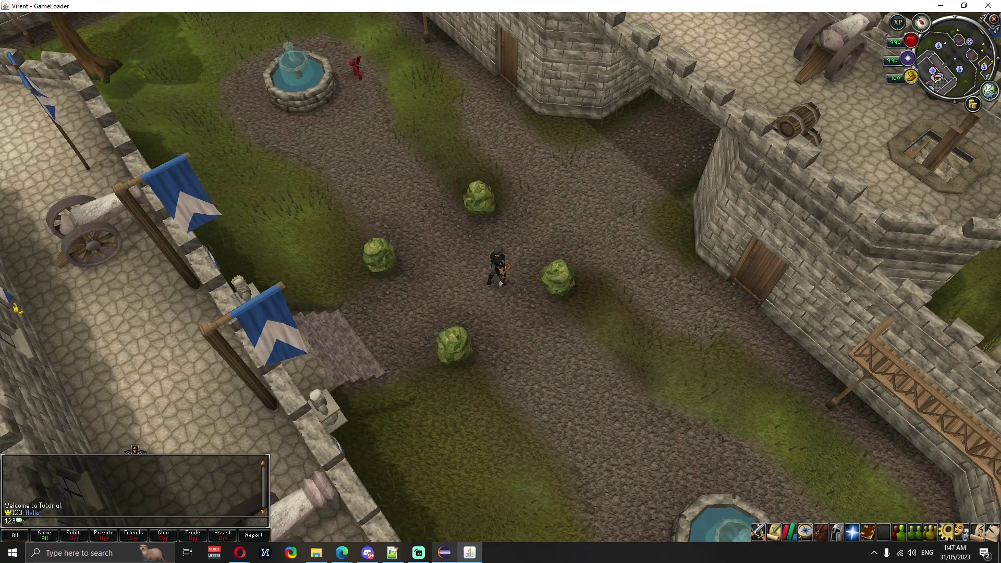
# Step: Switch to Eclipse and browse the files in the Client project's default package
pyautogui.click(443, 552)
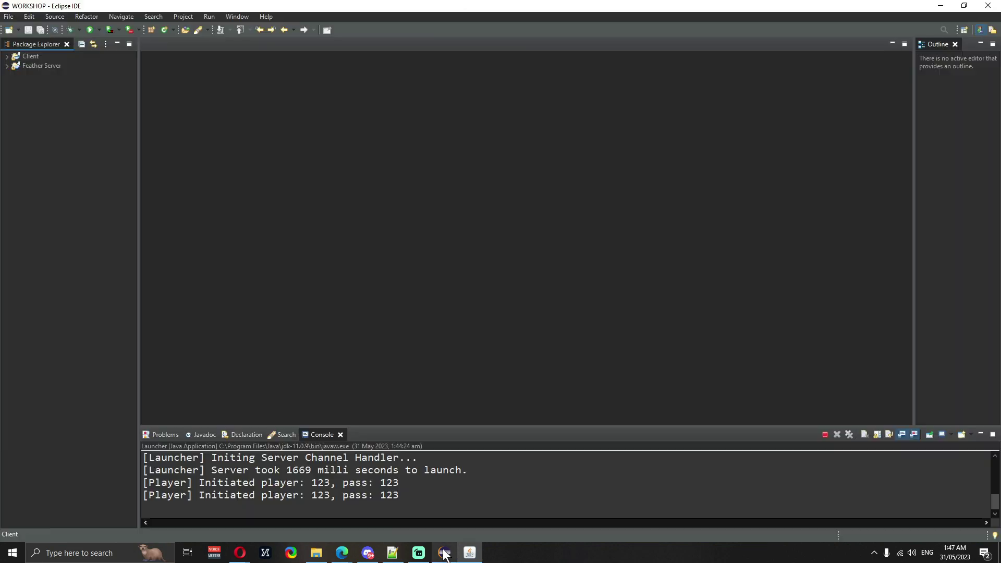
pyautogui.click(8, 56)
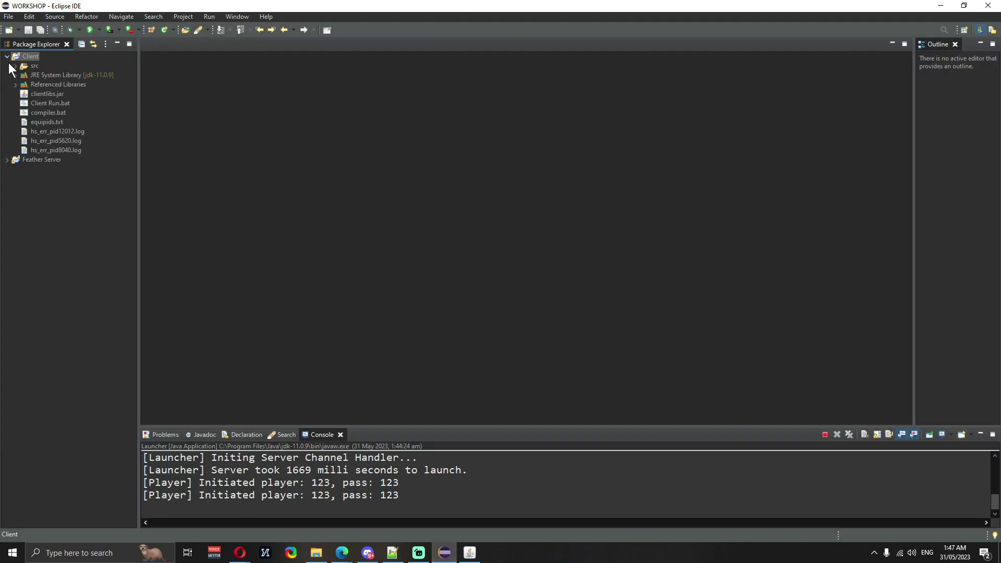
pyautogui.click(56, 75)
pyautogui.click(22, 66)
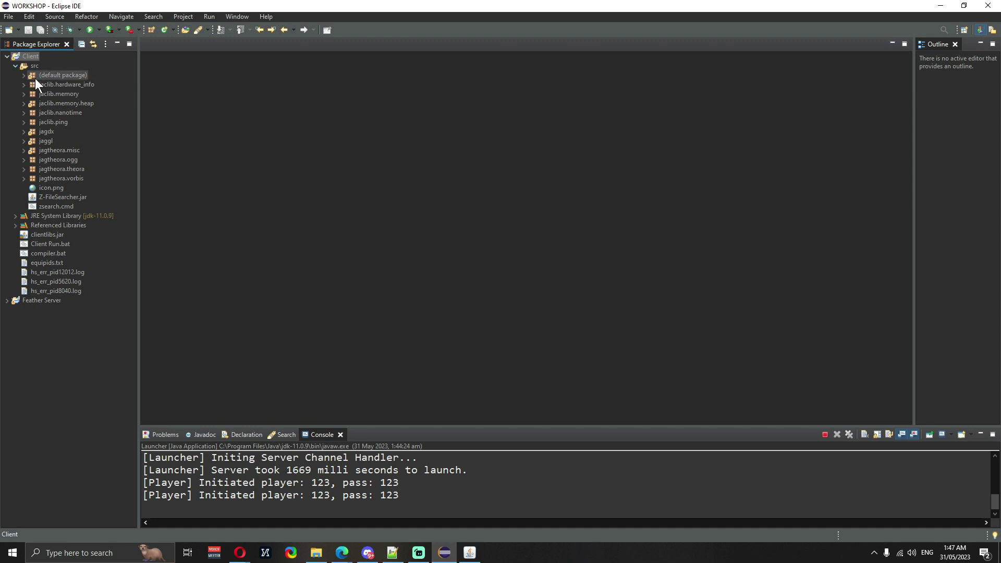
pyautogui.click(27, 74)
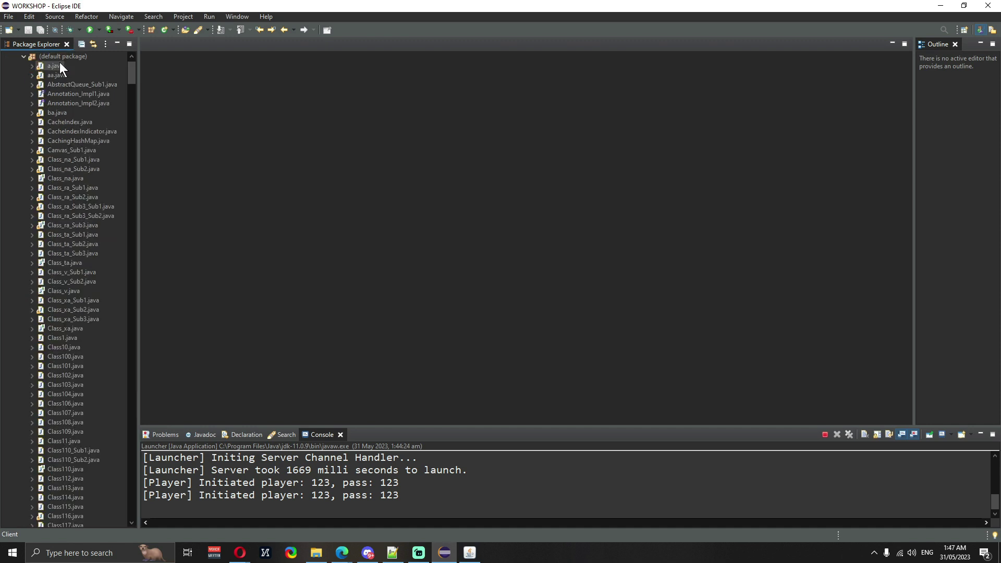
pyautogui.click(22, 56)
pyautogui.click(15, 57)
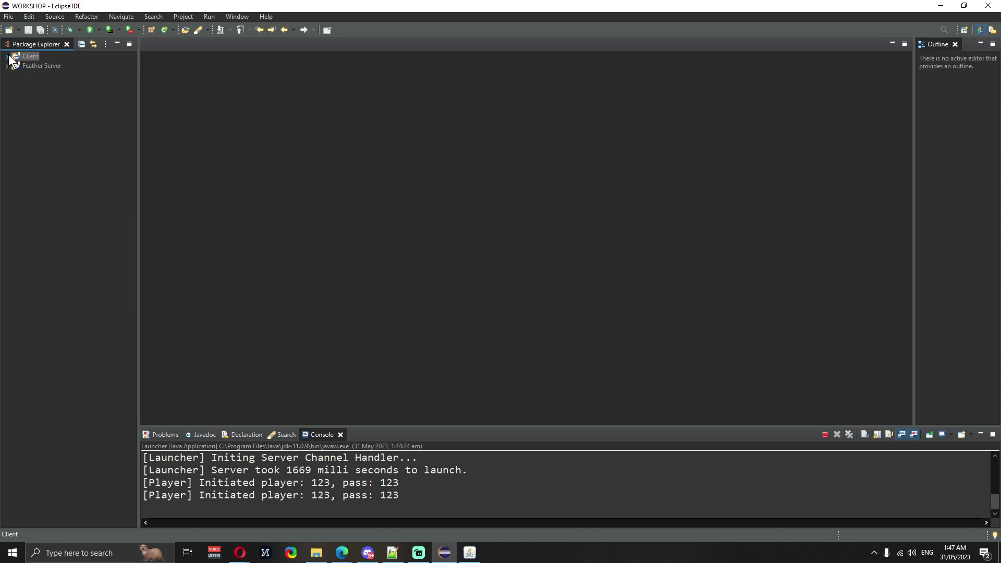
# Step: Expand the Feather Server's com.feather package and open its context menu
pyautogui.click(14, 66)
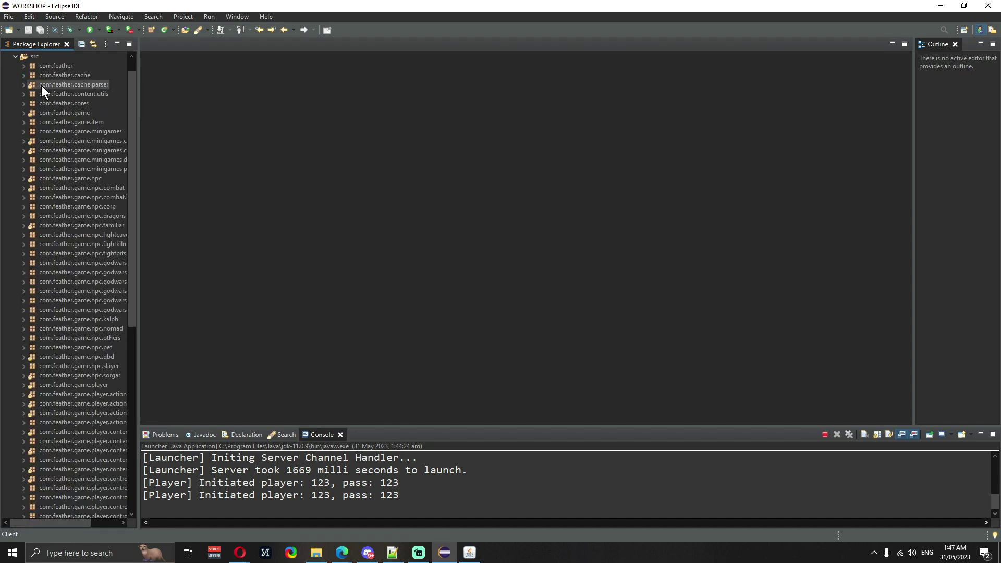
pyautogui.click(24, 67)
pyautogui.rightClick(43, 65)
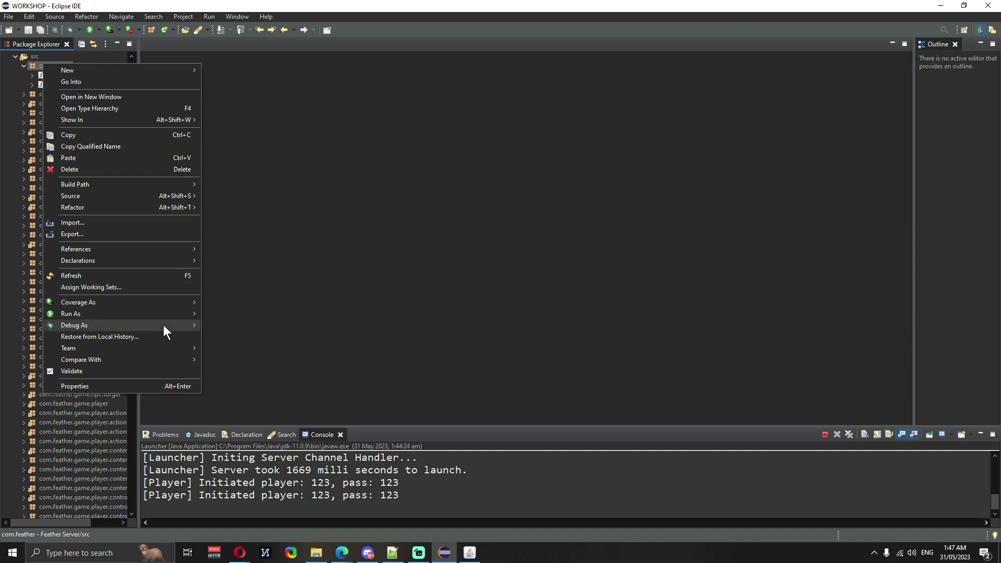
pyautogui.moveTo(68, 71)
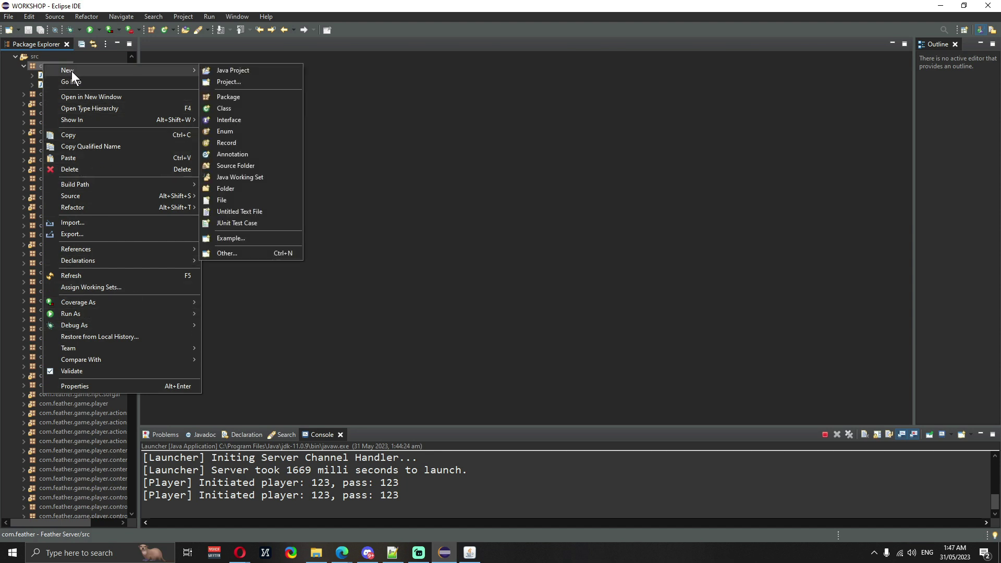
# Step: Create the Java class ss in com.feather and add blank lines inside its body
pyautogui.click(257, 105)
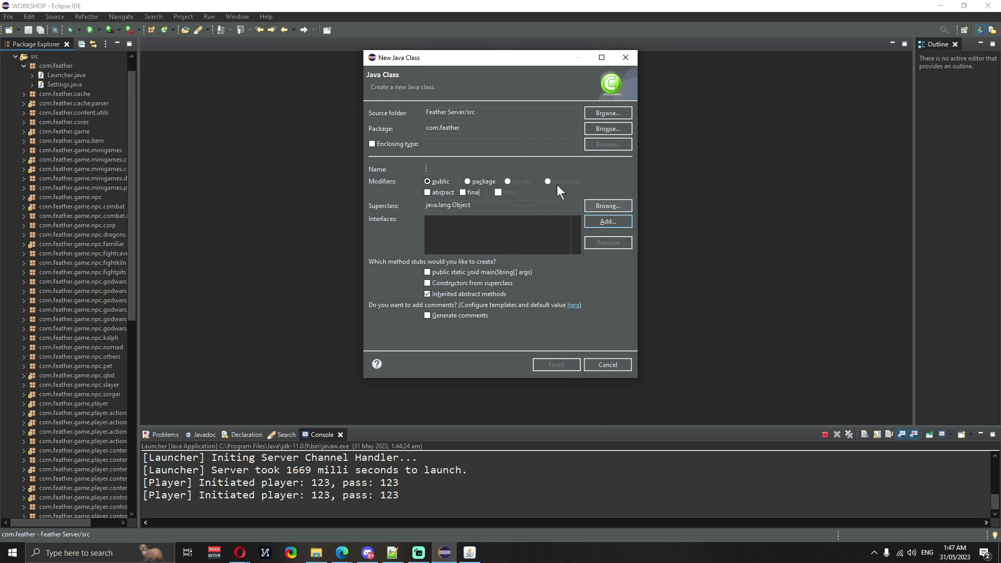
pyautogui.write('ss')
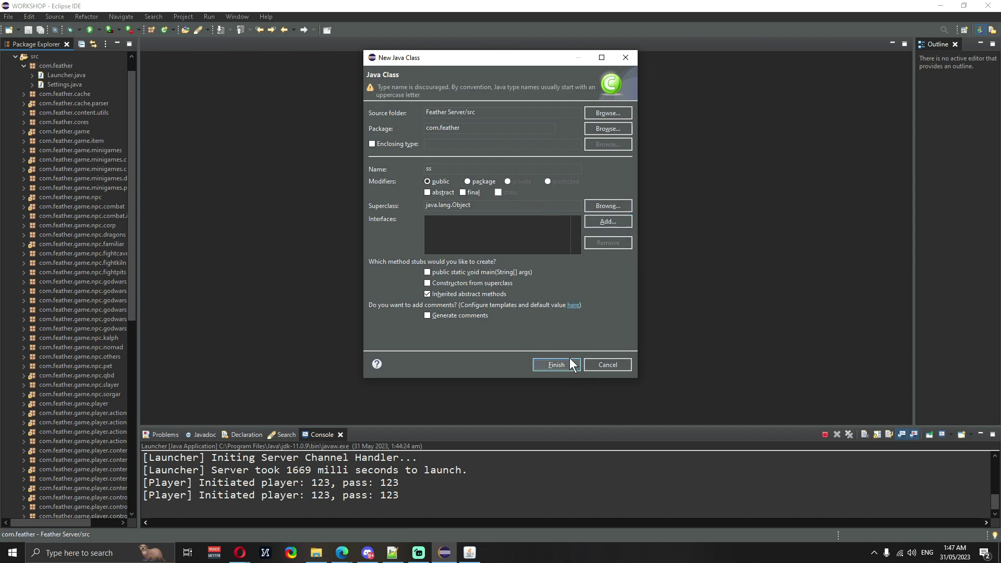
pyautogui.click(557, 364)
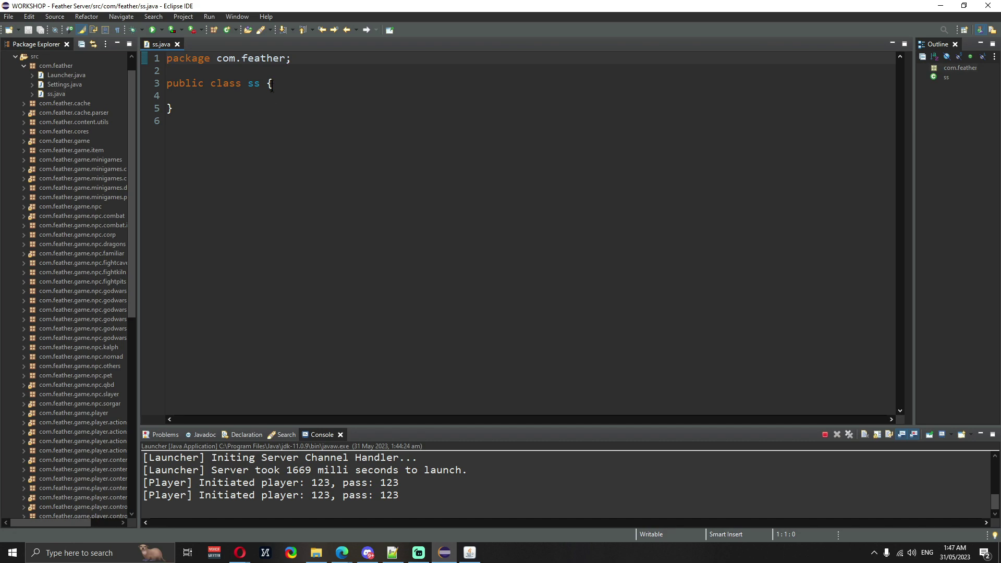
pyautogui.click(276, 84)
pyautogui.press('Return')
pyautogui.press('Return')
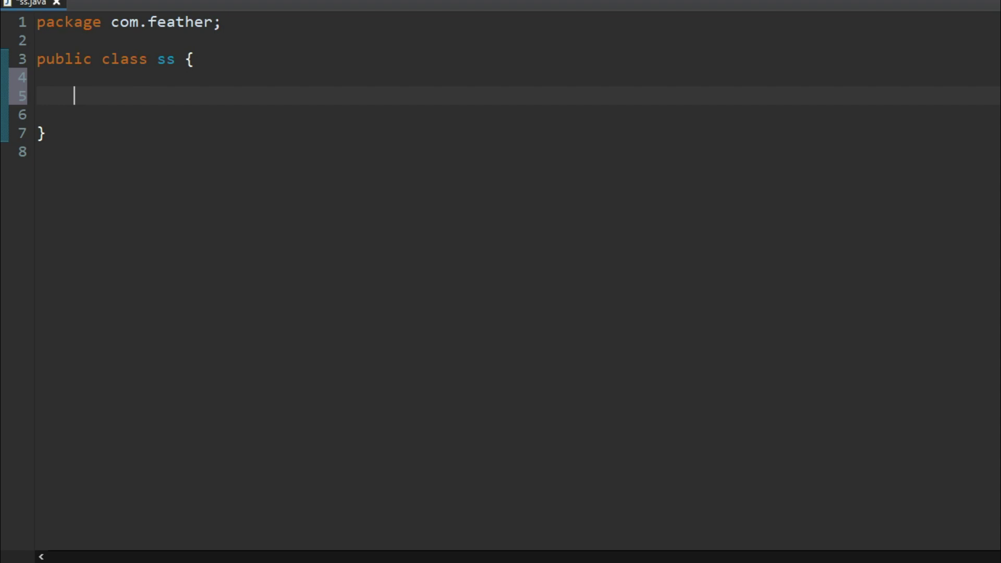
pyautogui.write('if')
pyautogui.write(' (player')
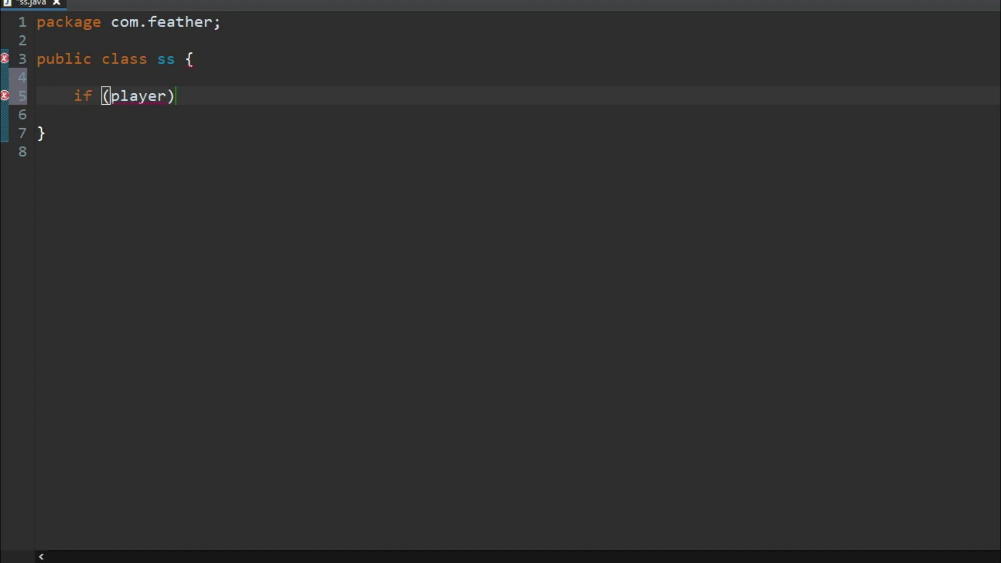
pyautogui.write('.getob')
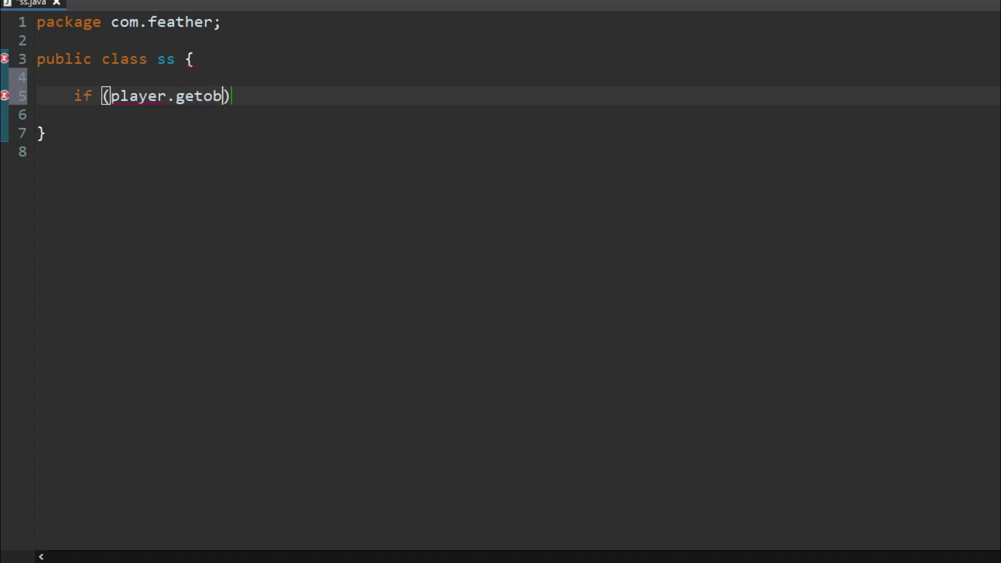
pyautogui.write('kec')
# Step: Fix typos in the getobject && hasitem == pokemon condition and open the if body
pyautogui.press('BackSpace')
pyautogui.press('BackSpace')
pyautogui.write('jec')
pyautogui.press('BackSpace')
pyautogui.press('BackSpace')
pyautogui.press('BackSpace')
pyautogui.press('BackSpace')
pyautogui.write('ject')
pyautogui.write(' && ')
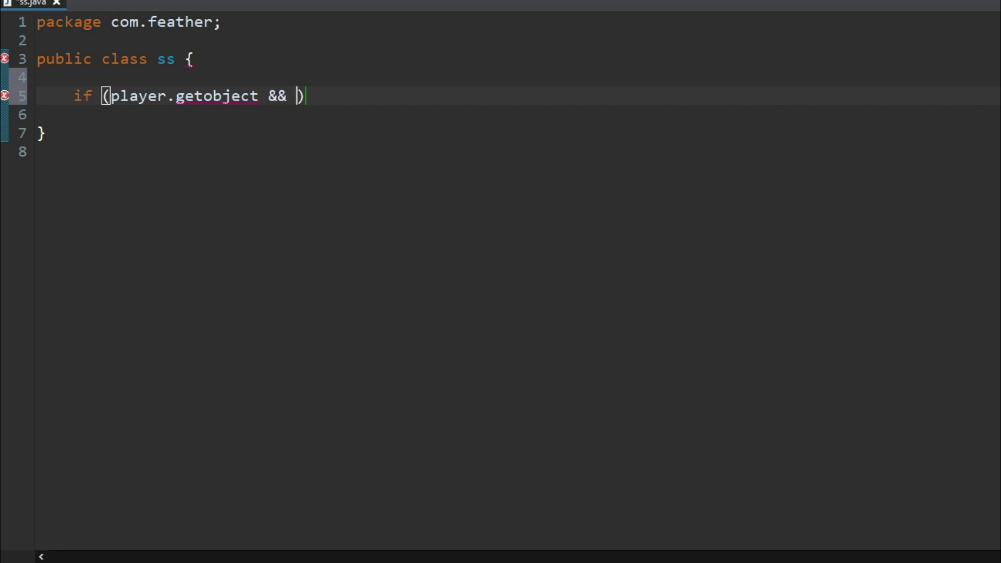
pyautogui.write('player.')
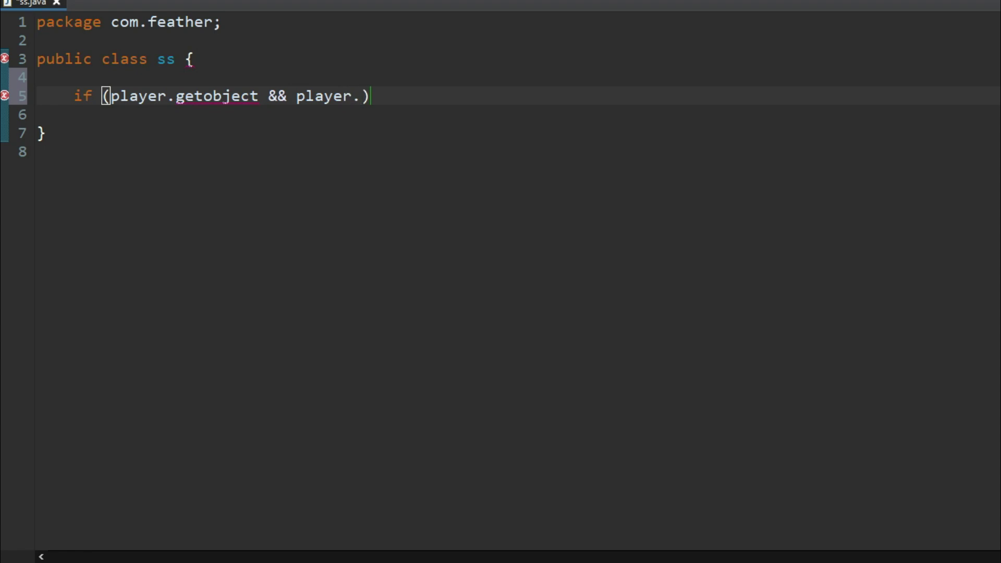
pyautogui.write('hasitem')
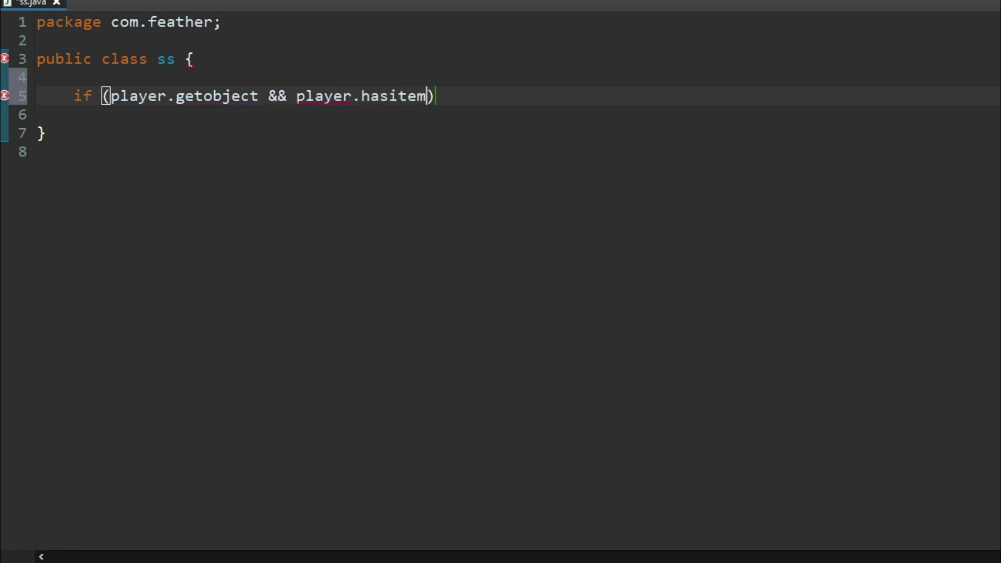
pyautogui.press('BackSpace')
pyautogui.write('=')
pyautogui.write('= ')
pyautogui.write('p')
pyautogui.write('okemon')
pyautogui.press('Right')
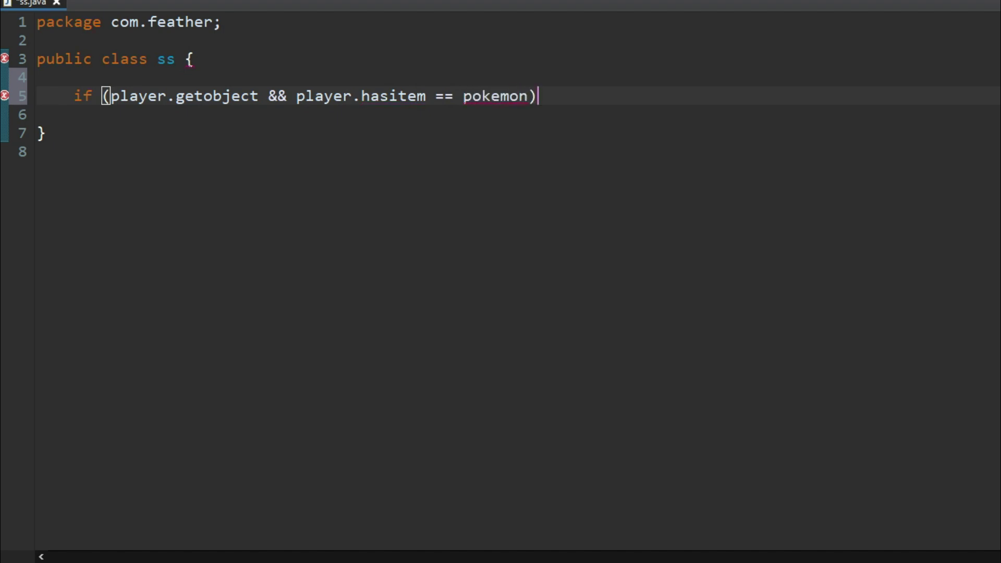
pyautogui.write('{')
pyautogui.press('Return')
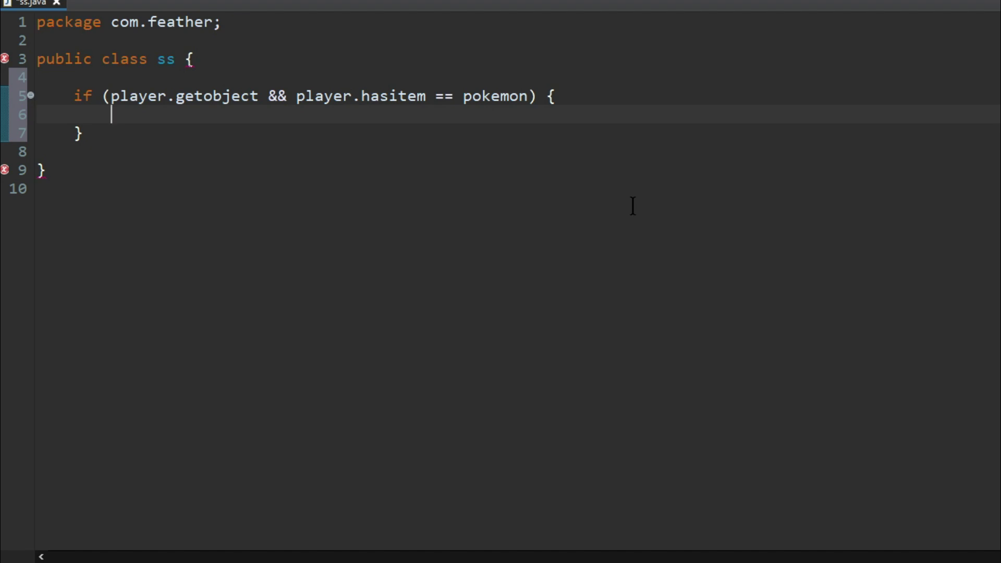
pyautogui.press('Down')
pyautogui.press('Up')
pyautogui.press('Down')
pyautogui.write('else')
pyautogui.write(' if(')
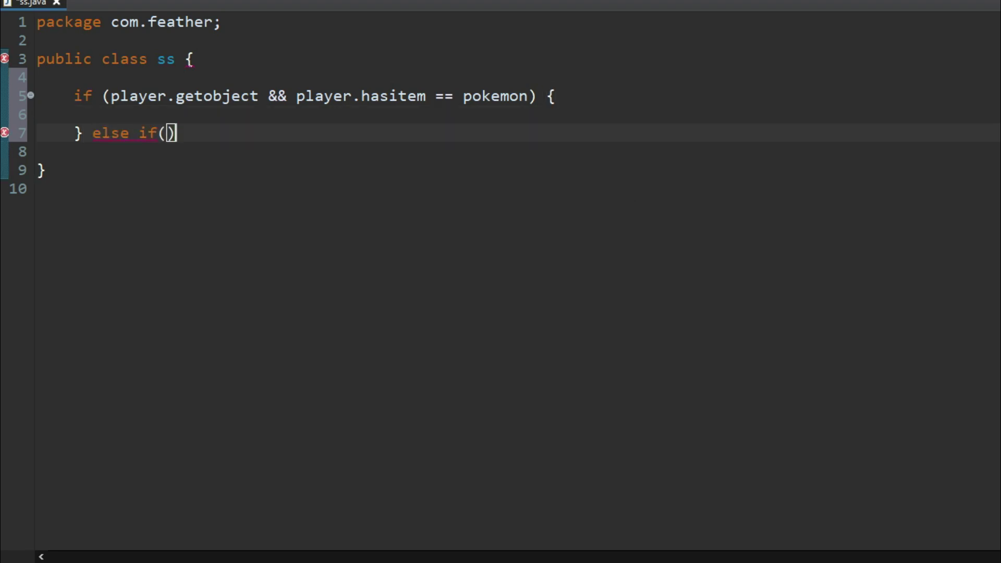
# Step: Add an empty else if () branch with its own braces and body line
pyautogui.press('Left')
pyautogui.press('Return')
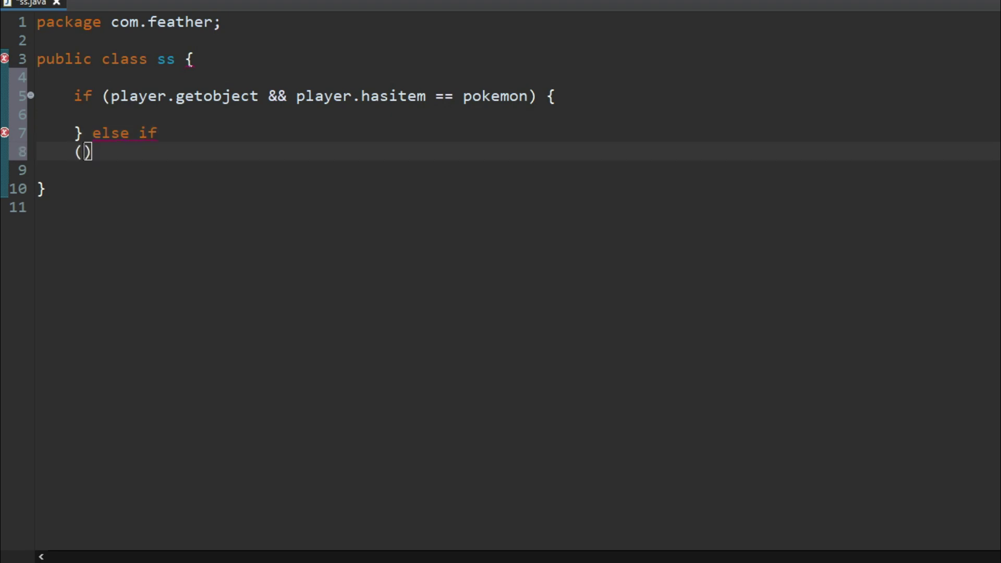
pyautogui.press('Right')
pyautogui.press('Right')
pyautogui.write('{')
pyautogui.press('Home')
pyautogui.press('BackSpace')
pyautogui.press('Right')
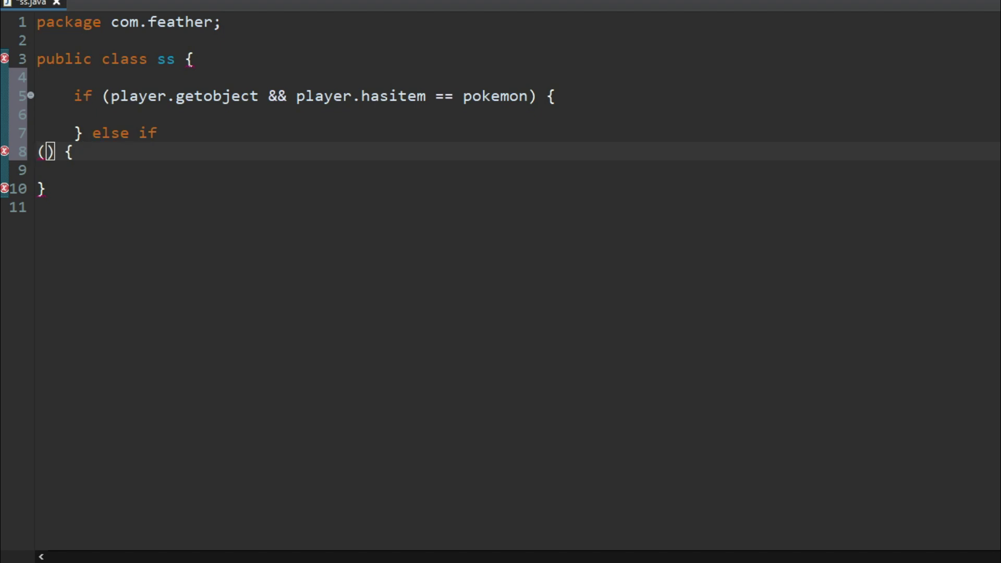
pyautogui.press('Home')
pyautogui.press('BackSpace')
pyautogui.press('End')
pyautogui.press('Return')
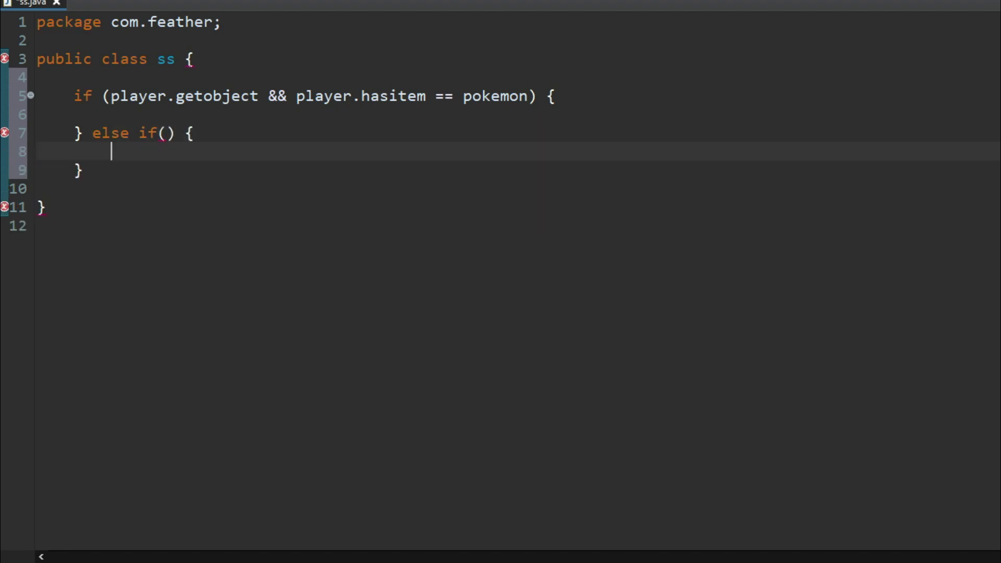
# Step: Add a final else branch and step through the three branches
pyautogui.press('Down')
pyautogui.press('End')
pyautogui.write('else')
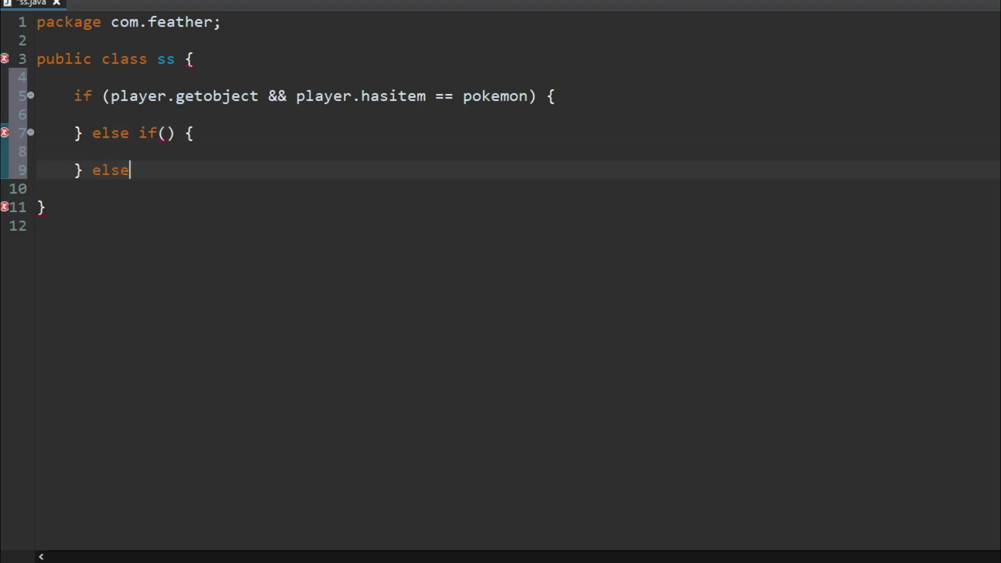
pyautogui.write(' {')
pyautogui.press('Return')
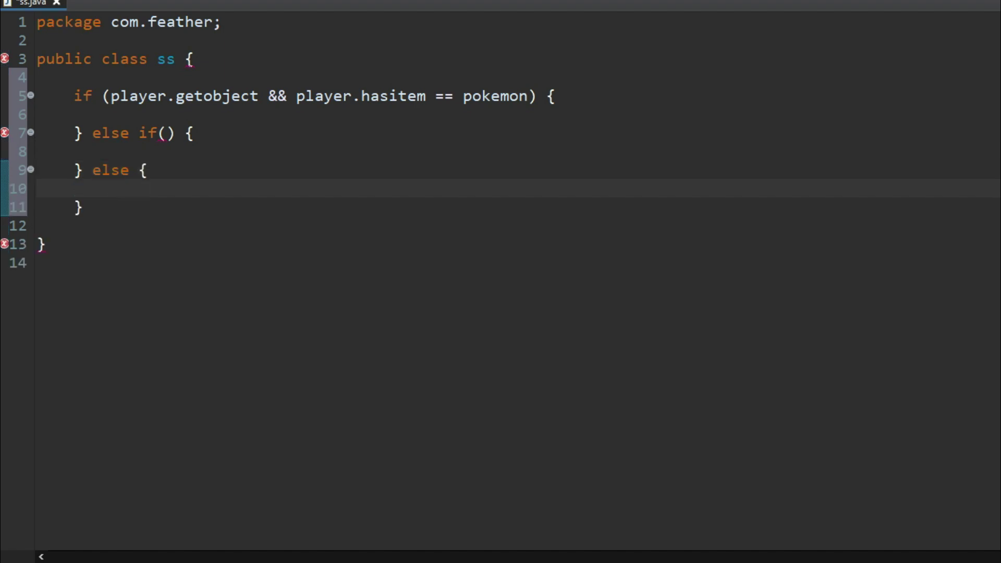
pyautogui.press('Up')
pyautogui.press('Up')
pyautogui.press('Up')
pyautogui.press('Up')
pyautogui.press('Up')
pyautogui.press('Down')
pyautogui.press('Down')
pyautogui.press('Down')
pyautogui.press('Down')
pyautogui.press('Down')
pyautogui.press('Down')
pyautogui.press('Down')
pyautogui.press('End')
pyautogui.press('Return')
pyautogui.press('Return')
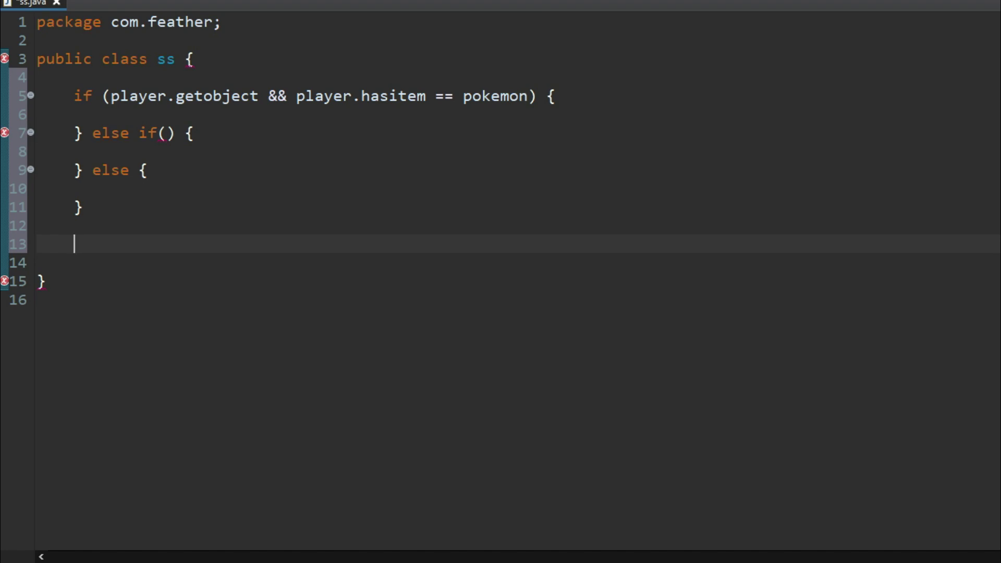
pyautogui.write('&&&')
pyautogui.press('BackSpace')
pyautogui.write('== ')
pyautogui.write('1st and the ')
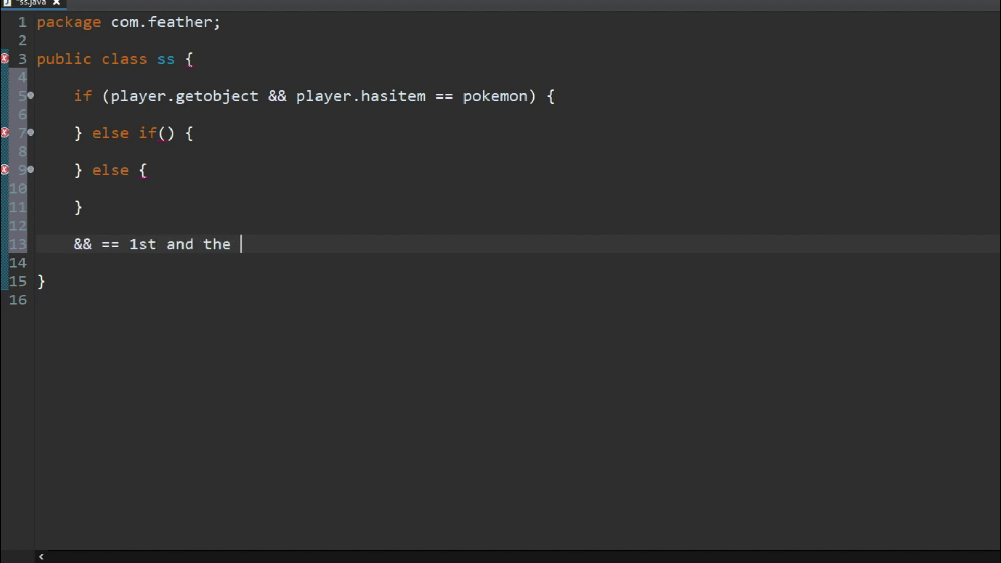
pyautogui.write(' second thi')
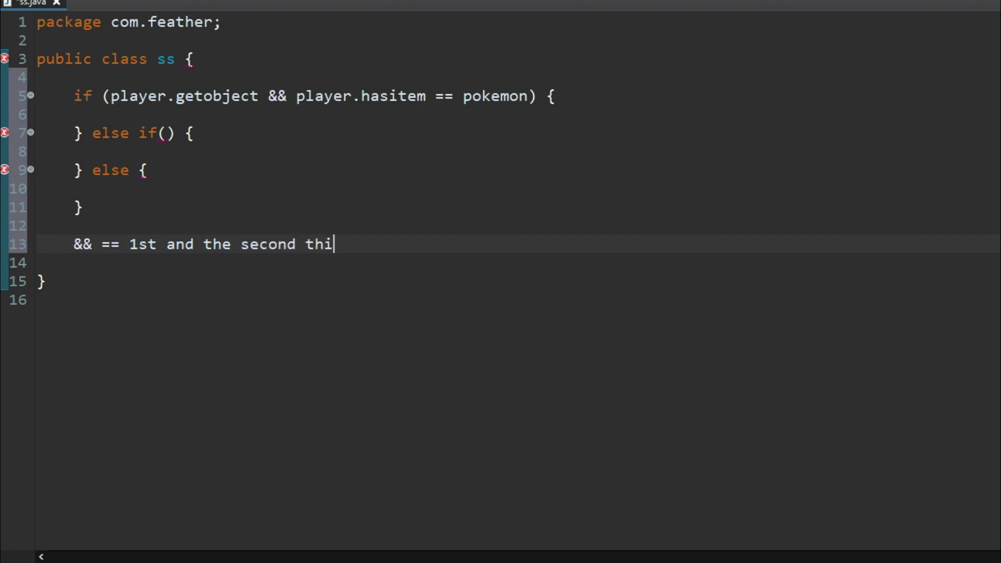
pyautogui.write('ng you say')
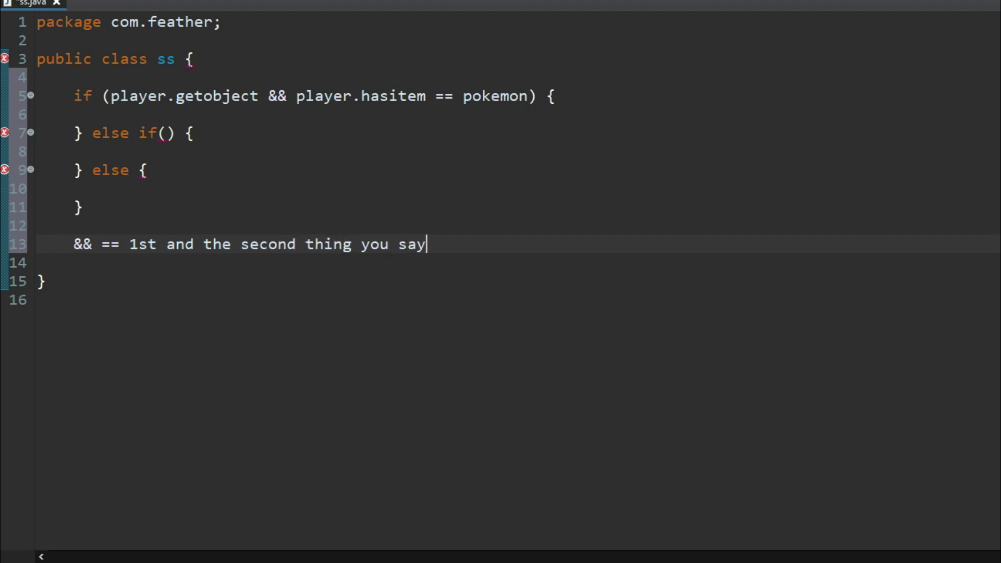
pyautogui.write(' is ')
pyautogui.write('b')
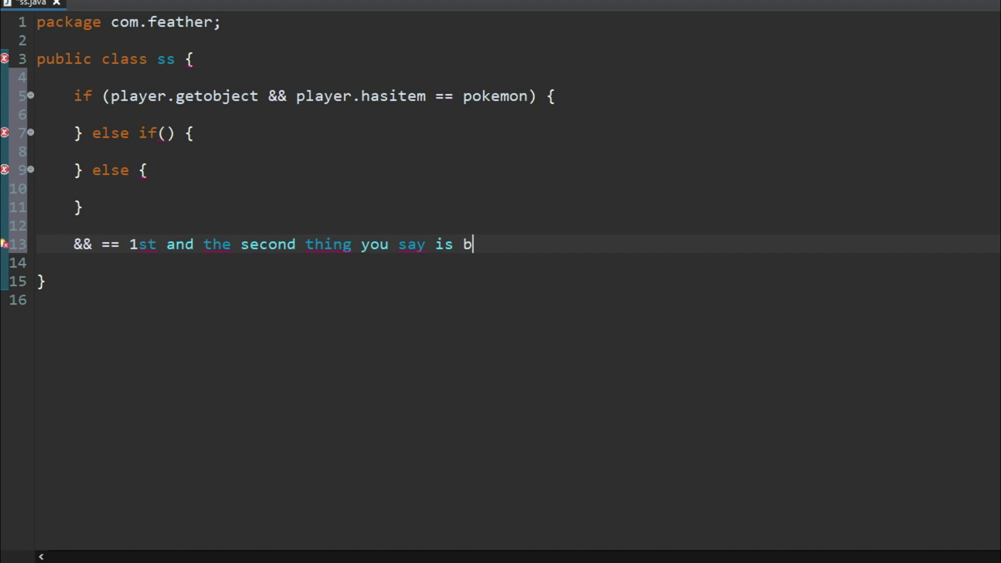
pyautogui.press('BackSpace')
pyautogui.write('bot')
pyautogui.write('h')
pyautogui.press('BackSpace')
pyautogui.press('BackSpace')
pyautogui.press('BackSpace')
pyautogui.press('BackSpace')
pyautogui.press('BackSpace')
pyautogui.press('BackSpace')
pyautogui.press('BackSpace')
pyautogui.press('BackSpace')
pyautogui.press('BackSpace')
pyautogui.press('BackSpace')
pyautogui.press('BackSpace')
pyautogui.press('BackSpace')
pyautogui.press('BackSpace')
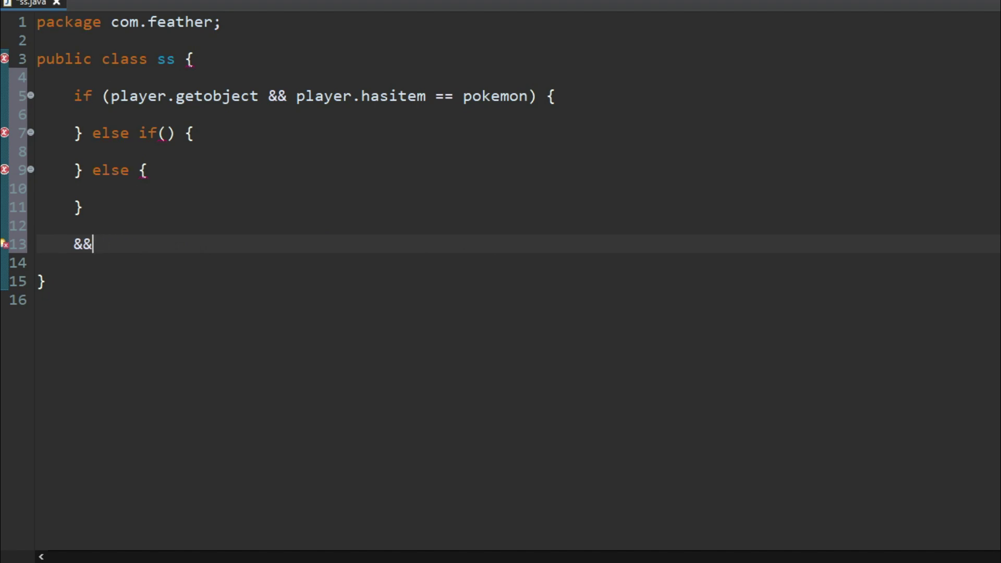
pyautogui.press('BackSpace')
pyautogui.press('BackSpace')
pyautogui.press('BackSpace')
pyautogui.write('player.g')
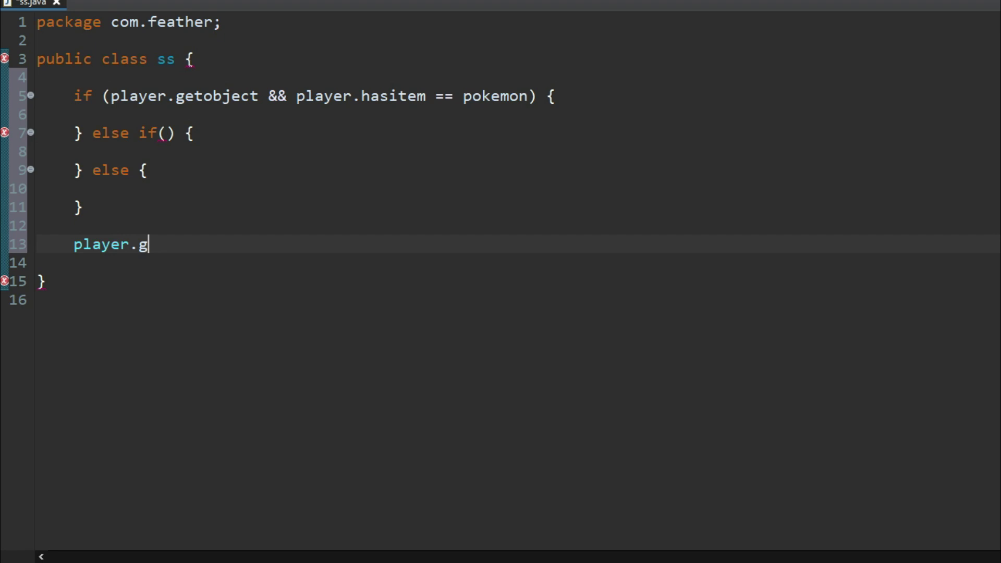
pyautogui.write('etfoo')
# Step: Type the player.foodisfull && player.waterisfull condition on line 13, fixing misspellings
pyautogui.press('BackSpace')
pyautogui.write('d')
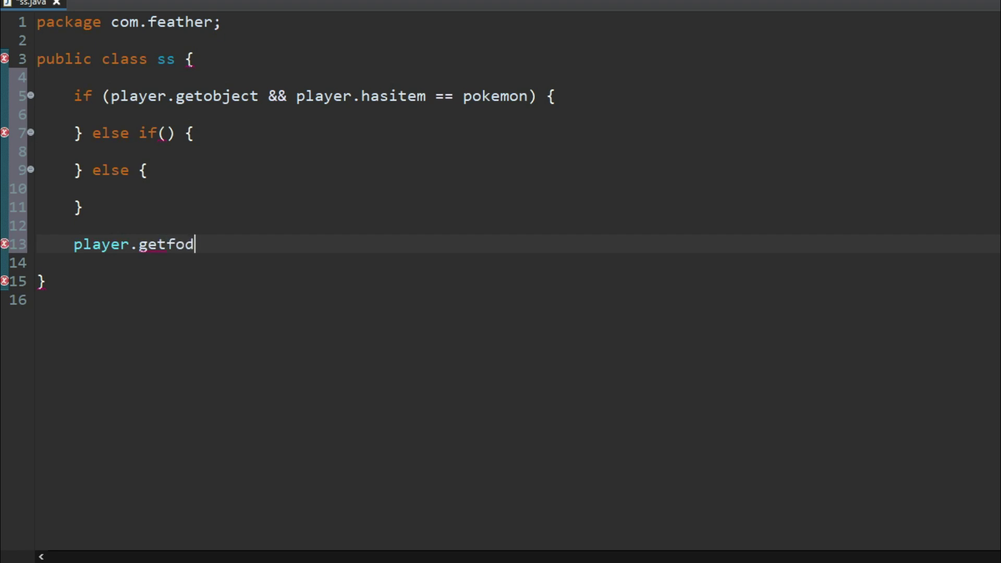
pyautogui.press('BackSpace')
pyautogui.write('o')
pyautogui.press('BackSpace')
pyautogui.press('BackSpace')
pyautogui.press('BackSpace')
pyautogui.press('BackSpace')
pyautogui.press('BackSpace')
pyautogui.press('BackSpace')
pyautogui.write('foodi')
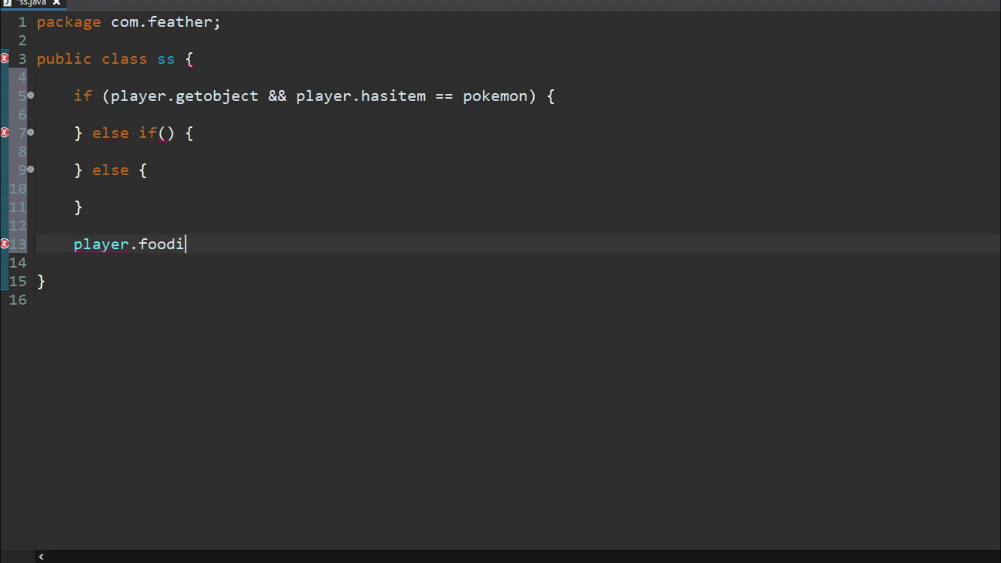
pyautogui.write('sfull')
pyautogui.write(' && ')
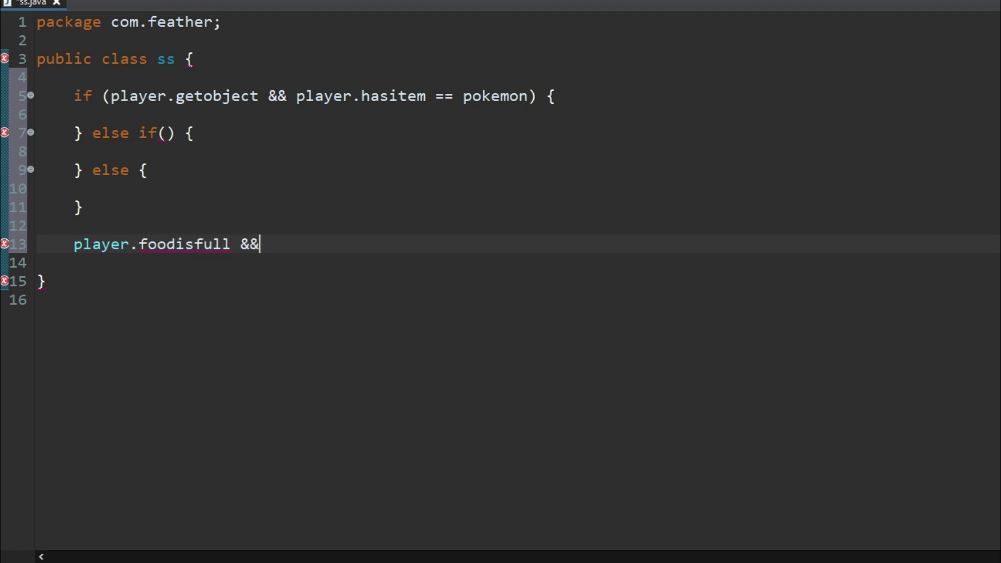
pyautogui.write('player')
pyautogui.write('.')
pyautogui.write('get')
pyautogui.press('BackSpace')
pyautogui.press('BackSpace')
pyautogui.press('BackSpace')
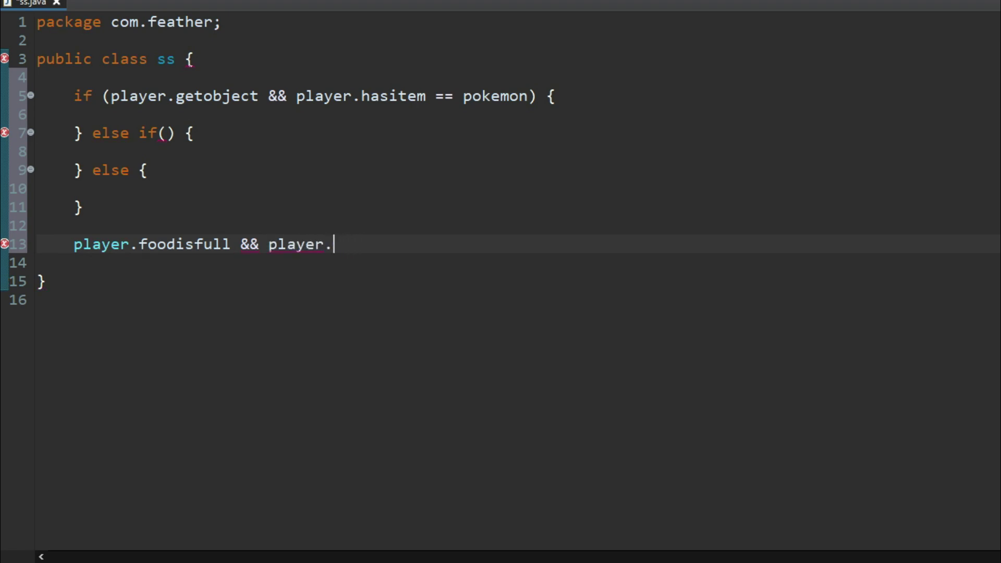
pyautogui.write('waterisfull')
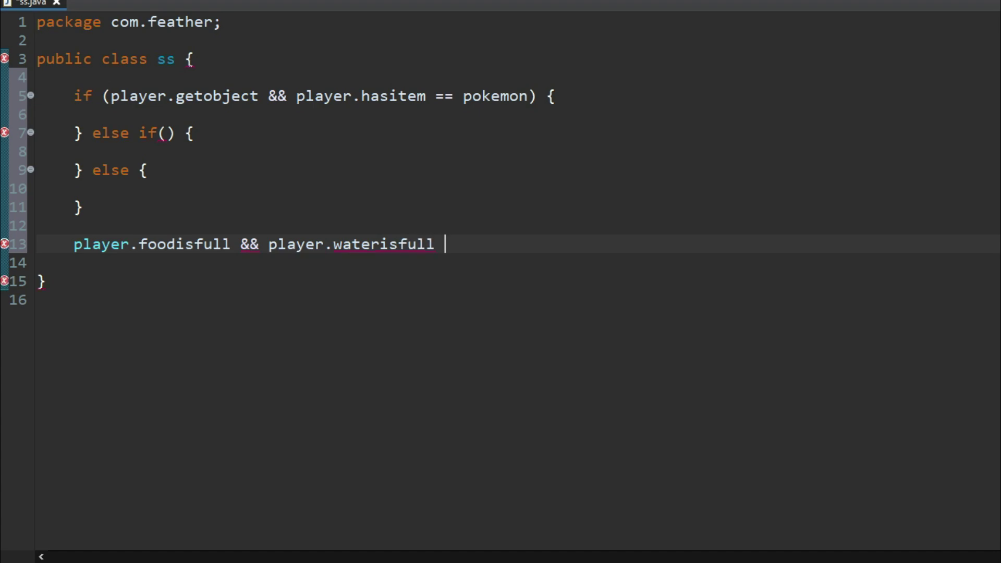
pyautogui.hotkey('ctrl', 'Left')
pyautogui.hotkey('ctrl', 'Left')
pyautogui.hotkey('ctrl', 'Left')
pyautogui.hotkey('ctrl', 'Left')
pyautogui.hotkey('ctrl', 'Left')
pyautogui.hotkey('ctrl', 'Left')
pyautogui.press('Left')
pyautogui.press('Left')
pyautogui.press('Left')
pyautogui.write('if ')
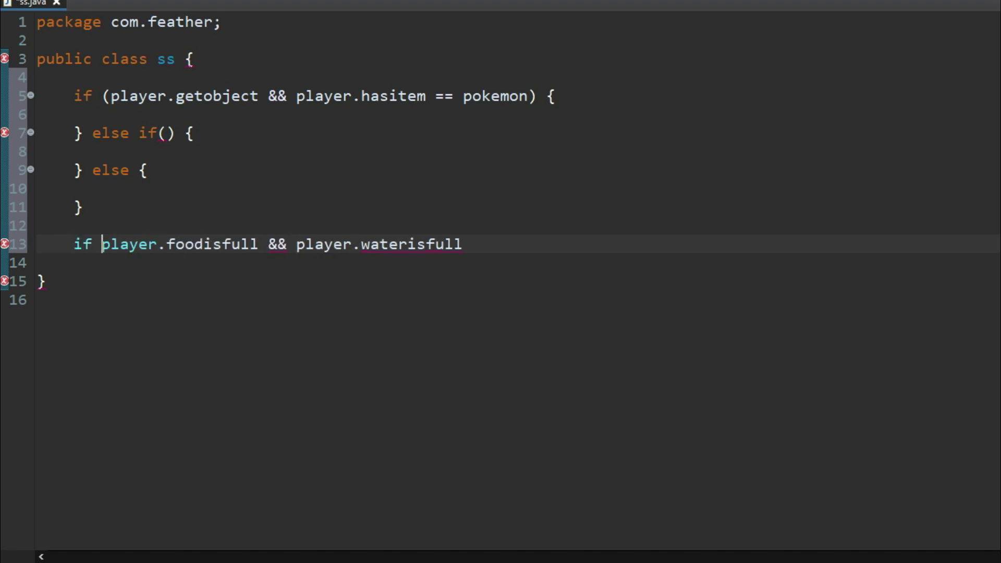
pyautogui.write('(')
pyautogui.press('Right')
pyautogui.hotkey('ctrl', 'Right')
pyautogui.hotkey('ctrl', 'Right')
pyautogui.hotkey('ctrl', 'Right')
pyautogui.hotkey('ctrl', 'Right')
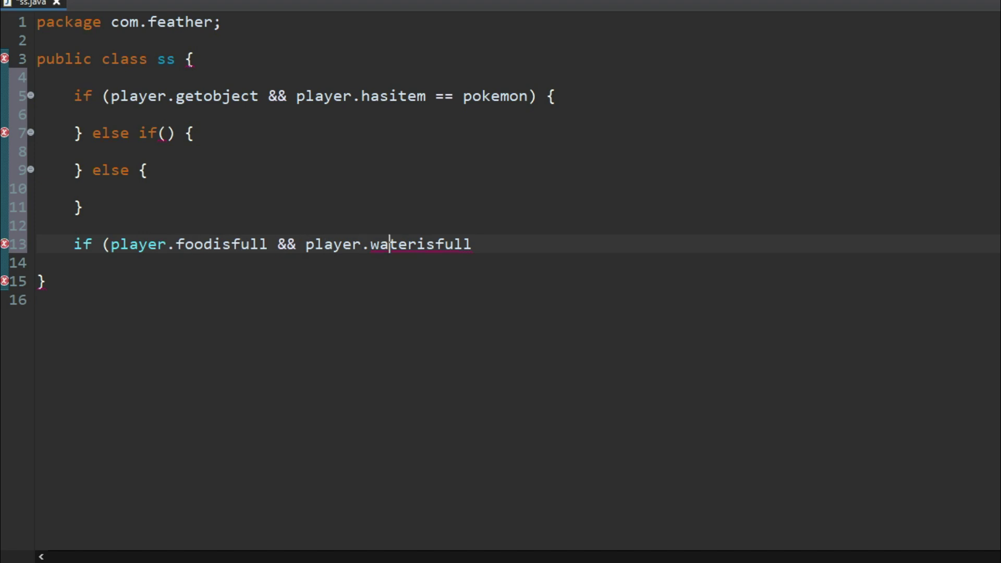
pyautogui.hotkey('ctrl', 'Right')
pyautogui.hotkey('ctrl', 'Right')
pyautogui.hotkey('ctrl', 'Right')
# Step: Wrap that condition in an if block with a body and closing brace
pyautogui.press('End')
pyautogui.write(')')
pyautogui.press('Return')
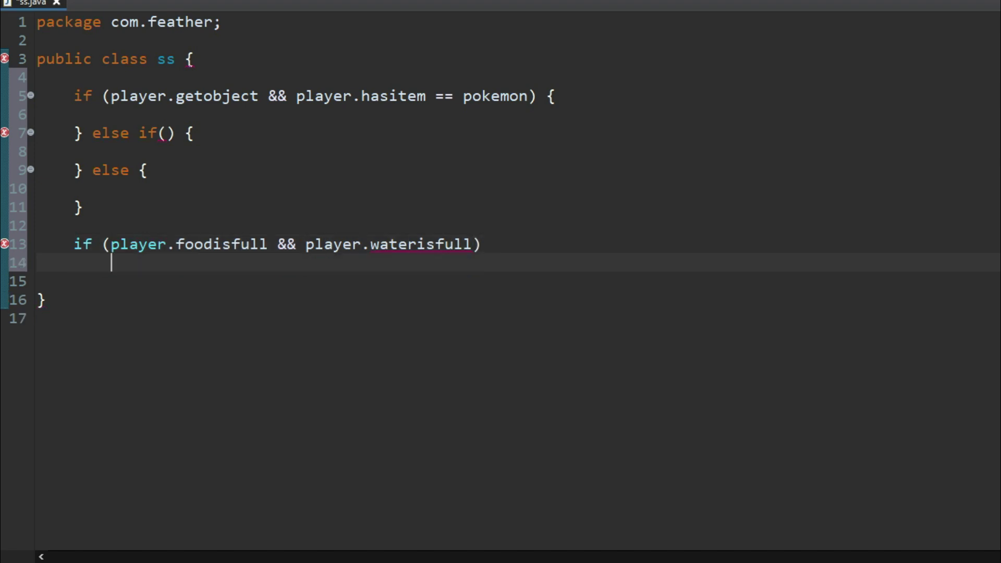
pyautogui.press('Down')
pyautogui.press('Up')
pyautogui.press('Up')
pyautogui.press('End')
pyautogui.write('{')
pyautogui.press('Return')
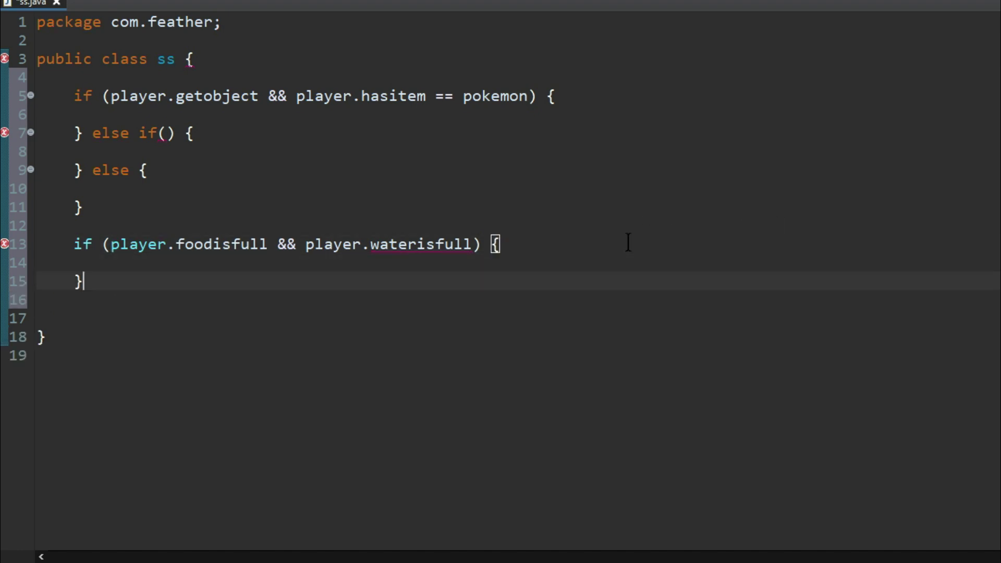
pyautogui.press('Down')
pyautogui.press('Down')
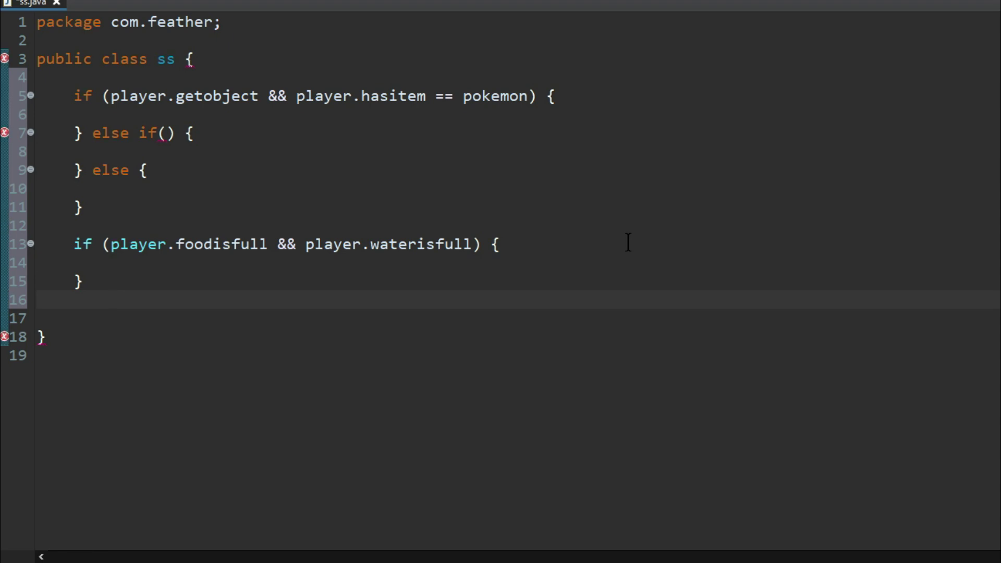
pyautogui.write('==')
# Step: Add the player.food == 10 comparison line below the if block
pyautogui.press('Left')
pyautogui.press('Home')
pyautogui.press('Right')
pyautogui.write('play')
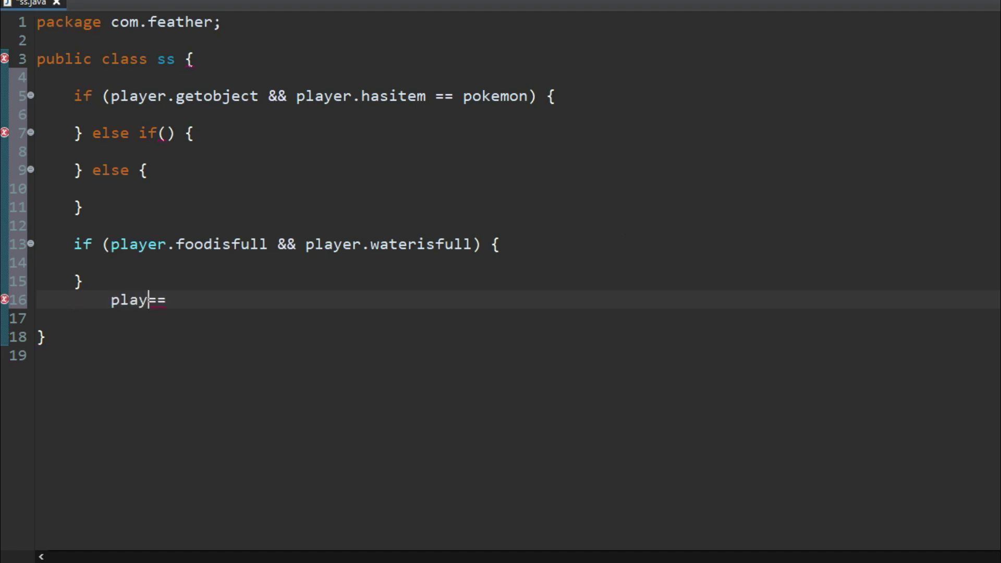
pyautogui.write('er.')
pyautogui.write('dr')
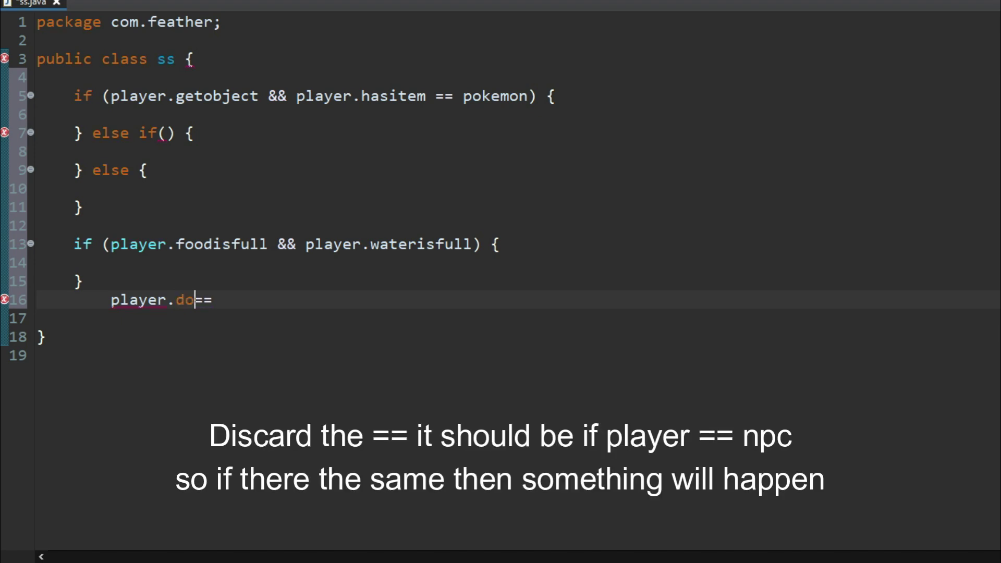
pyautogui.press('BackSpace')
pyautogui.press('BackSpace')
pyautogui.write('food')
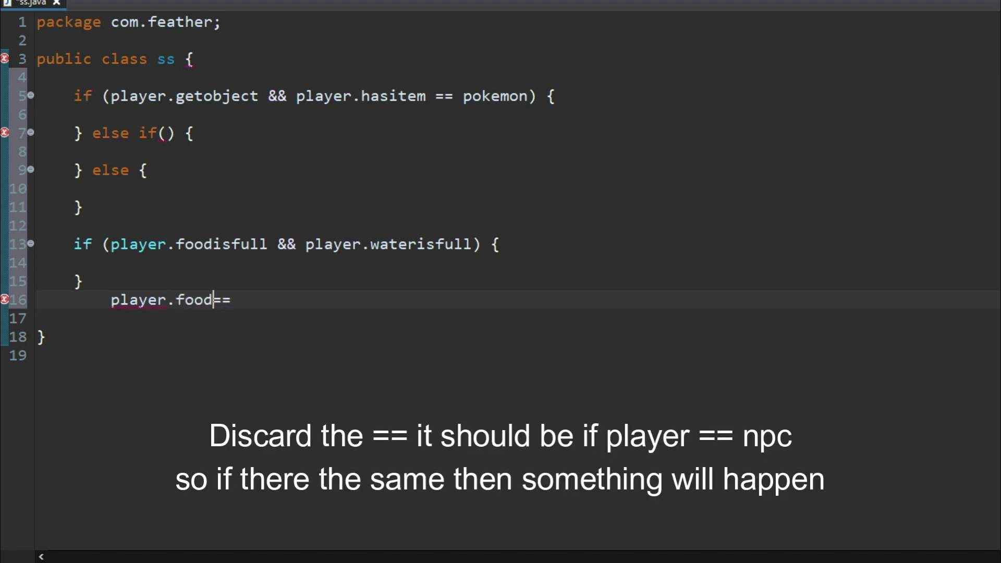
pyautogui.press('Right')
pyautogui.press('Right')
pyautogui.write('10')
pyautogui.press('Return')
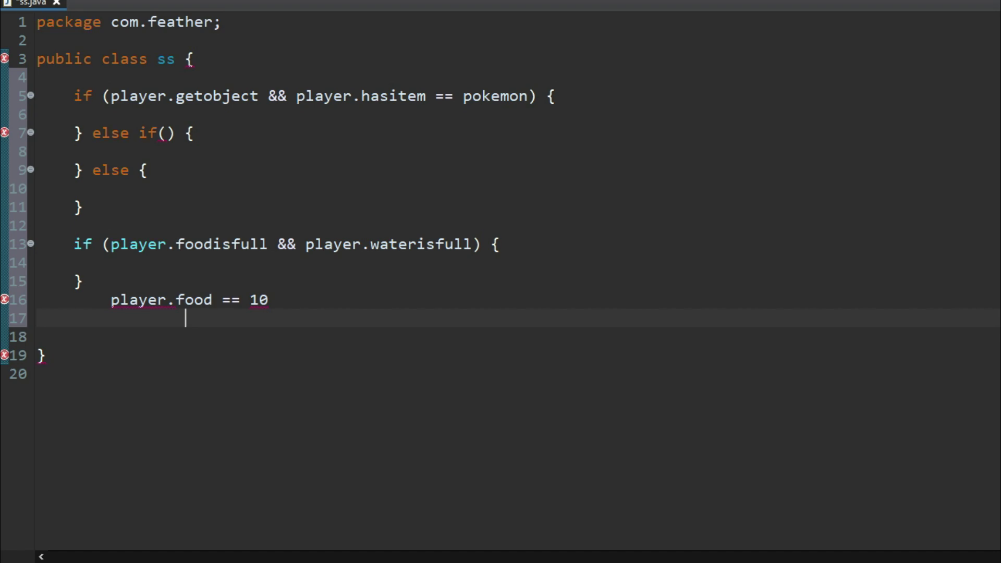
pyautogui.write('player.')
pyautogui.write('food')
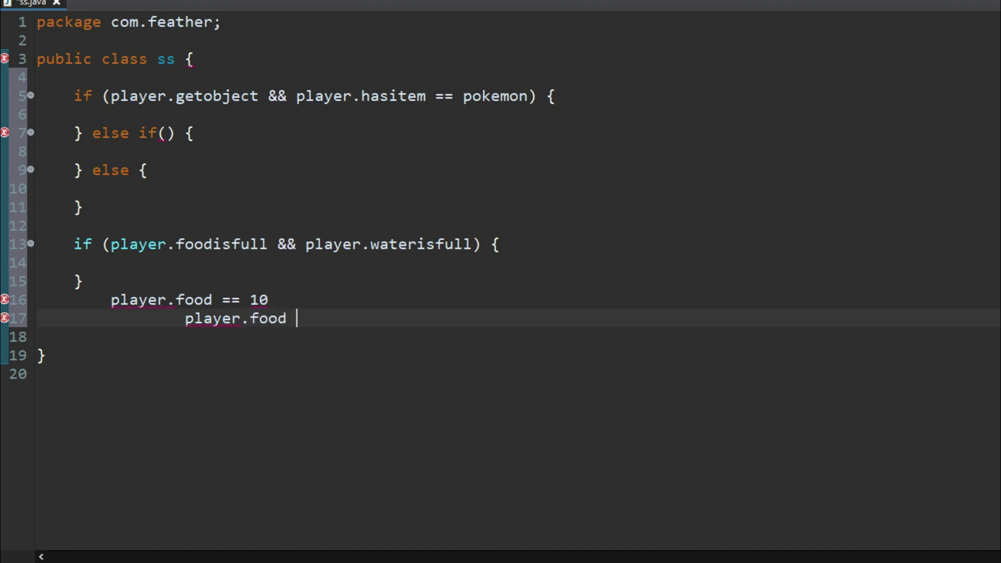
pyautogui.write('0')
# Step: Type player.food > 10, player.food <= 1 and player.food >= 5 lines, correcting typos
pyautogui.press('Left')
pyautogui.press('Left')
pyautogui.press('Left')
pyautogui.press('Right')
pyautogui.press('Right')
pyautogui.press('Right')
pyautogui.press('Return')
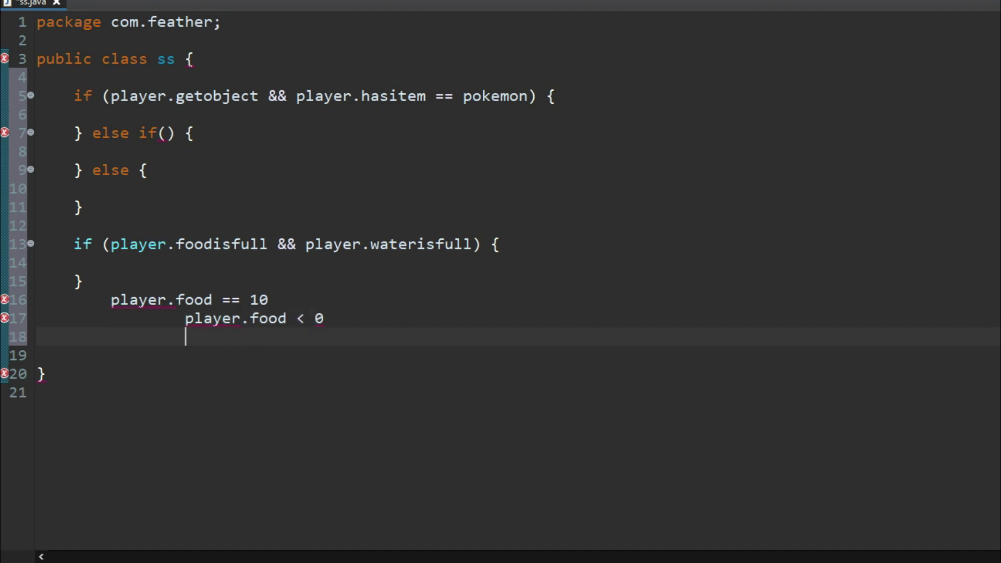
pyautogui.write('player.')
pyautogui.write('g')
pyautogui.press('BackSpace')
pyautogui.write('doof')
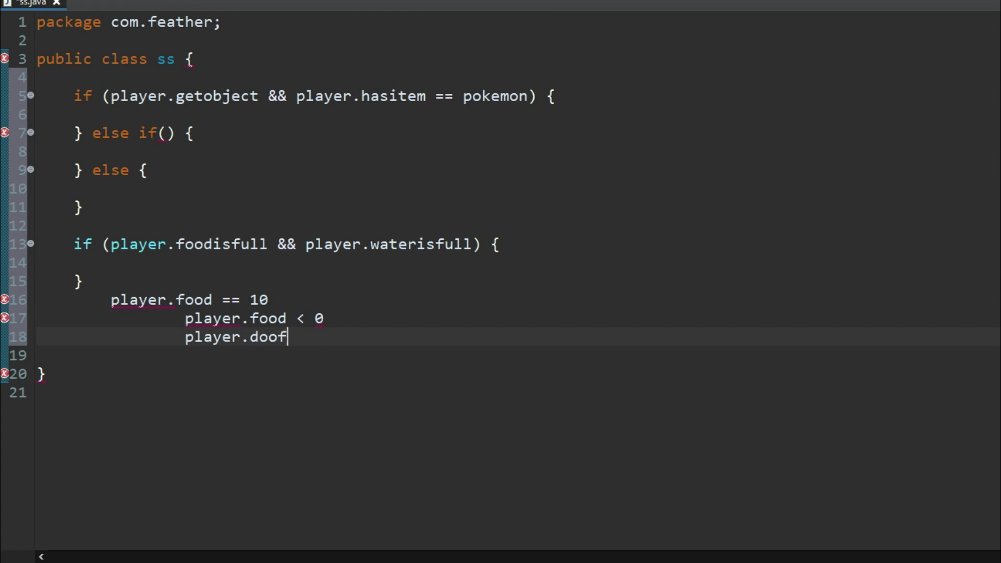
pyautogui.press('BackSpace')
pyautogui.press('BackSpace')
pyautogui.press('BackSpace')
pyautogui.write('food >')
pyautogui.write(' 10')
pyautogui.press('Return')
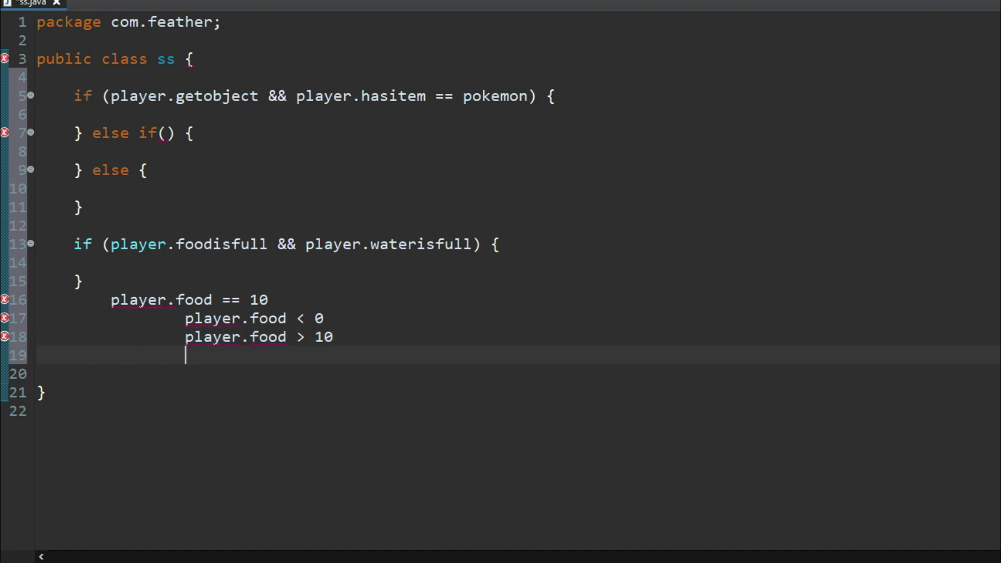
pyautogui.write('player.')
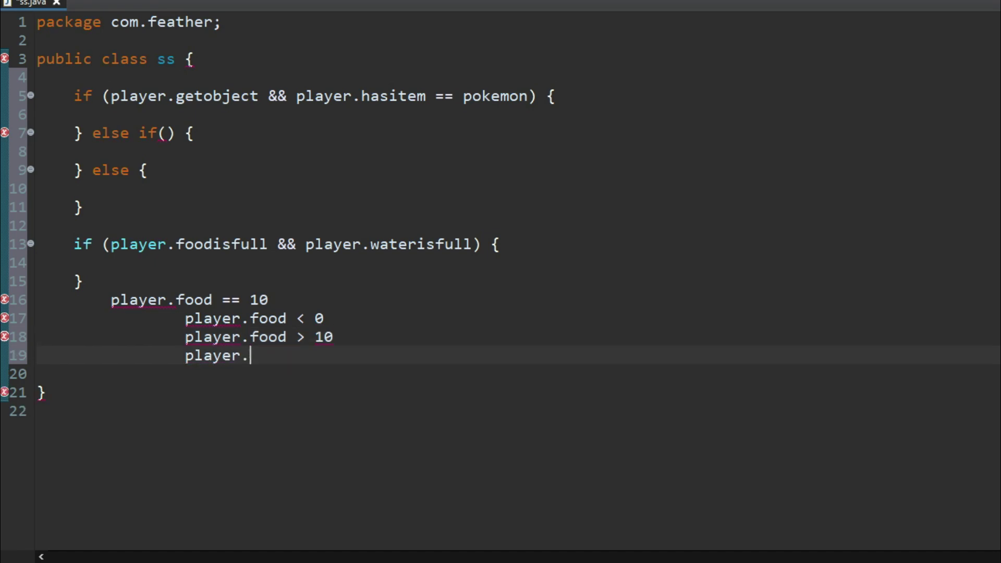
pyautogui.write('g')
pyautogui.press('BackSpace')
pyautogui.write('fgod')
pyautogui.press('BackSpace')
pyautogui.press('BackSpace')
pyautogui.press('BackSpace')
pyautogui.write('ood <')
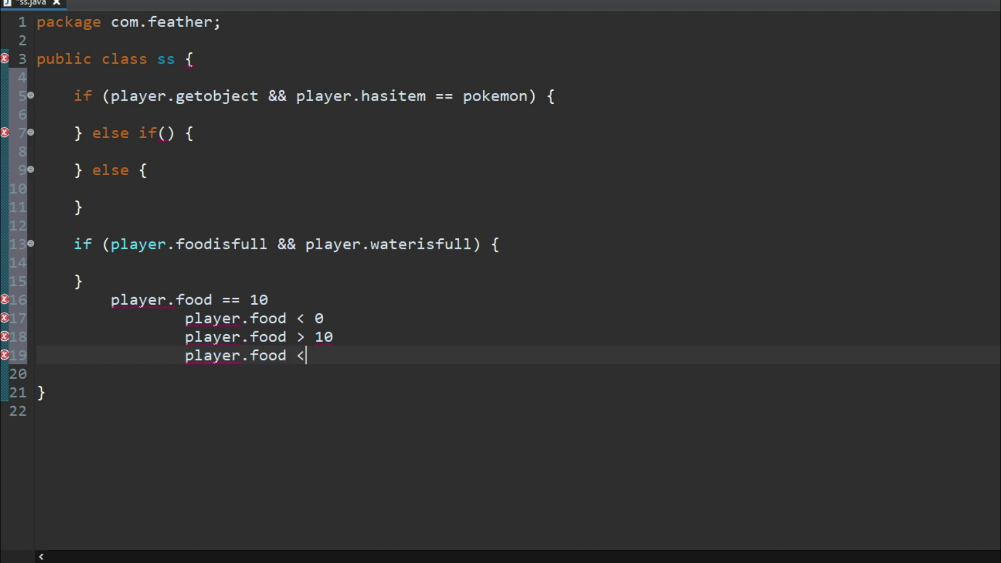
pyautogui.write('= ')
pyautogui.write('1')
pyautogui.press('BackSpace')
pyautogui.press('Return')
pyautogui.write('pla')
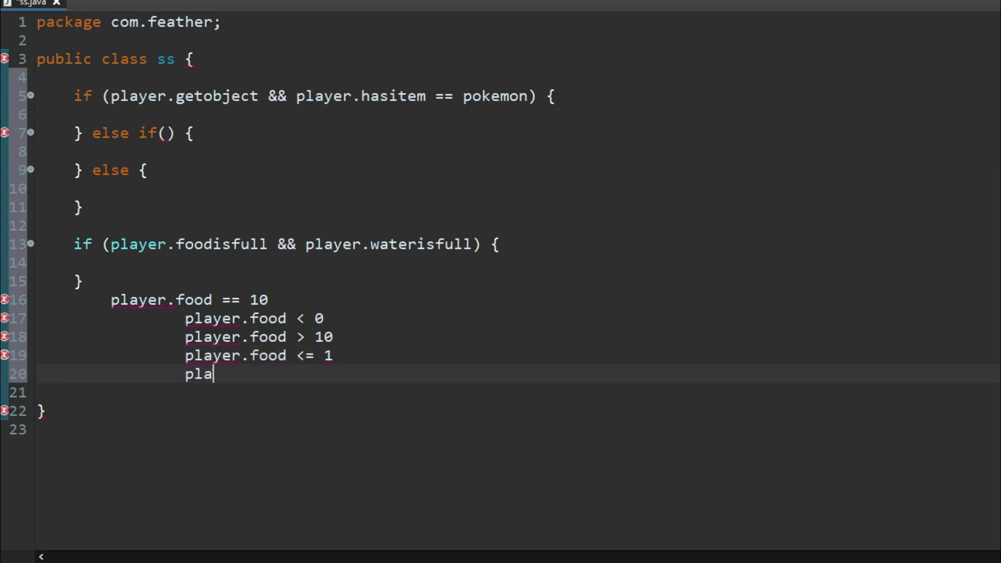
pyautogui.write('yer.g')
pyautogui.press('BackSpace')
pyautogui.write('food ')
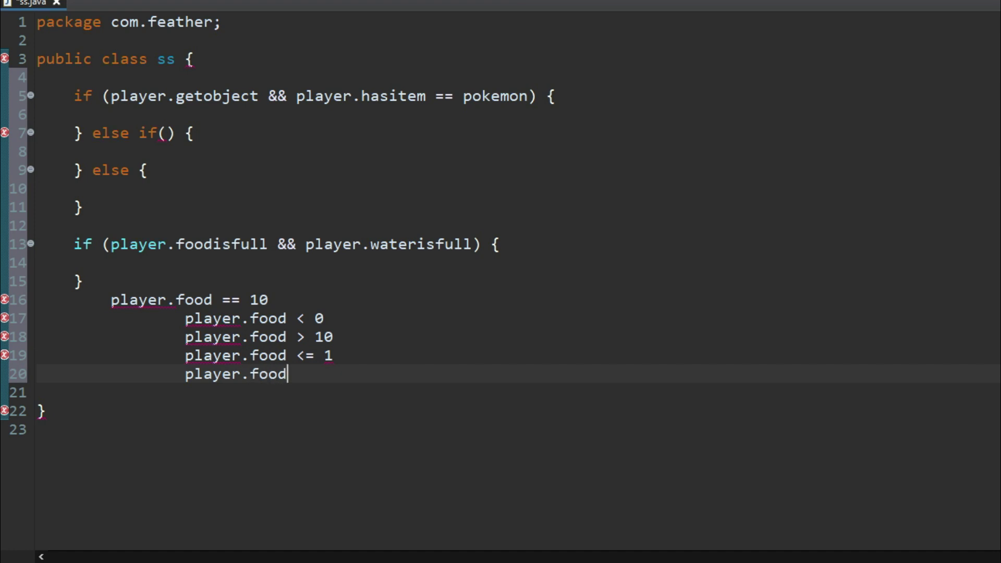
pyautogui.write('>= ')
pyautogui.write('5')
pyautogui.press('Return')
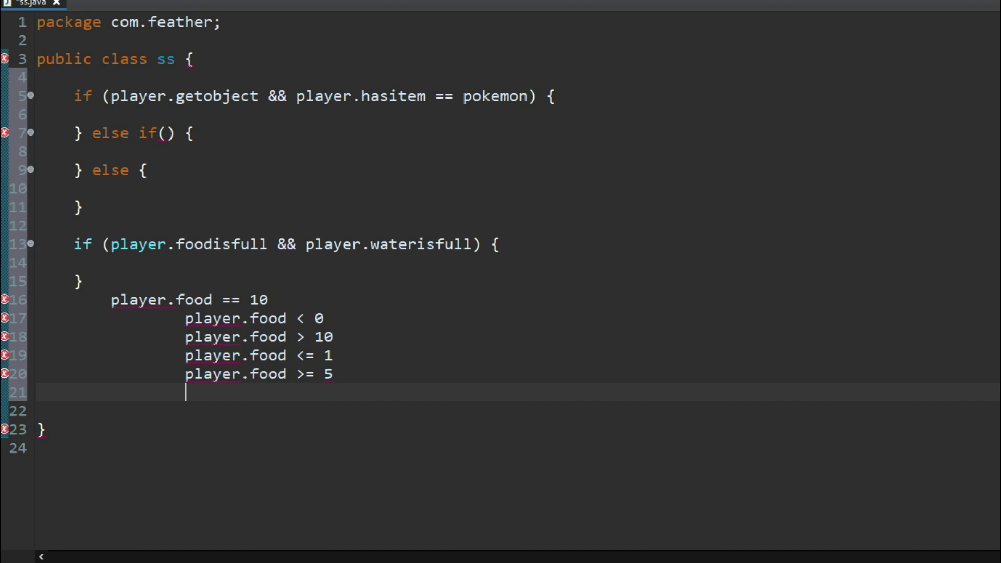
# Step: Write the 'boolean true or false statement' note with a lone ! line beneath it
pyautogui.press('Return')
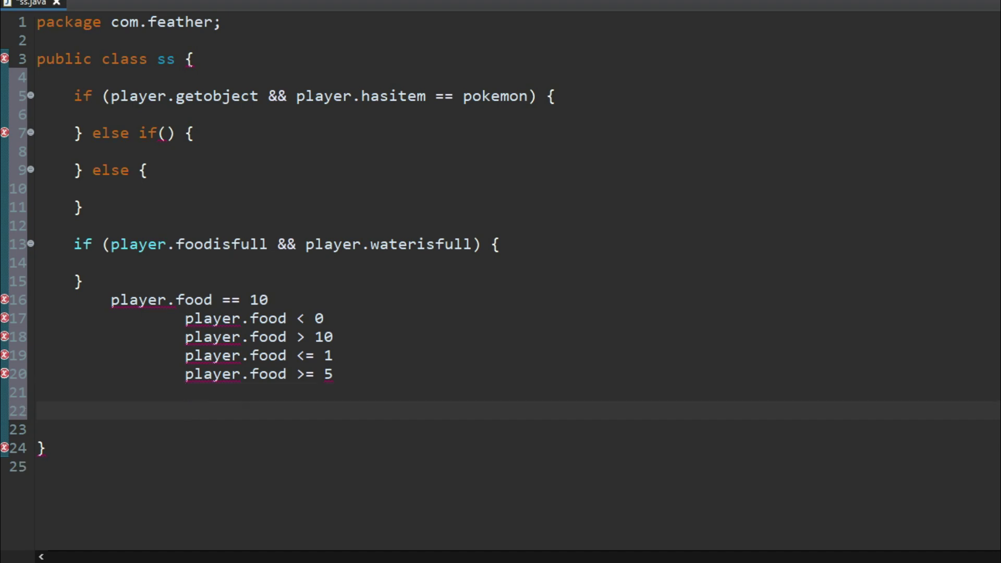
pyautogui.write('boolean ')
pyautogui.write('true or ')
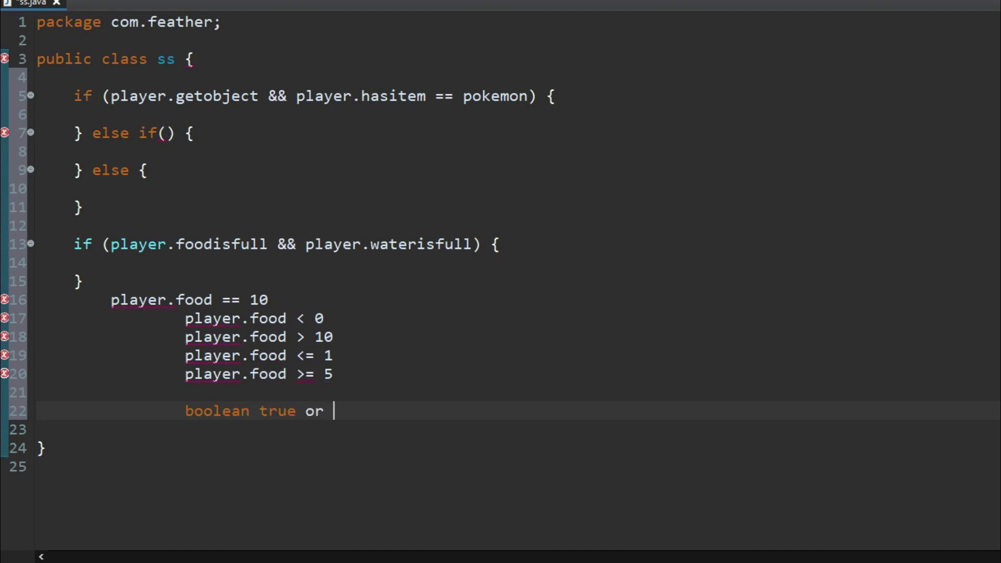
pyautogui.write('false state')
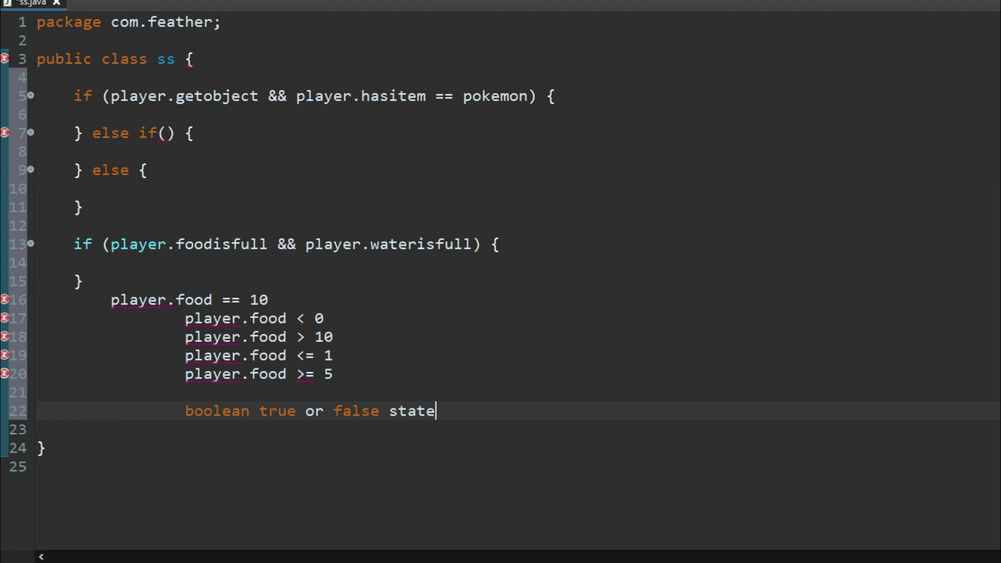
pyautogui.press('BackSpace')
pyautogui.write('ment')
pyautogui.press('Return')
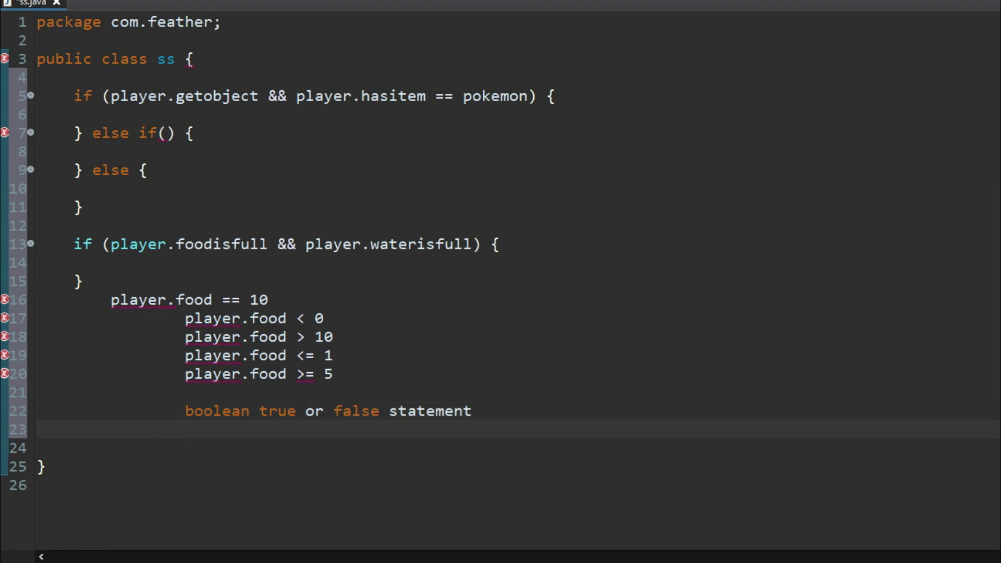
pyautogui.press('Return')
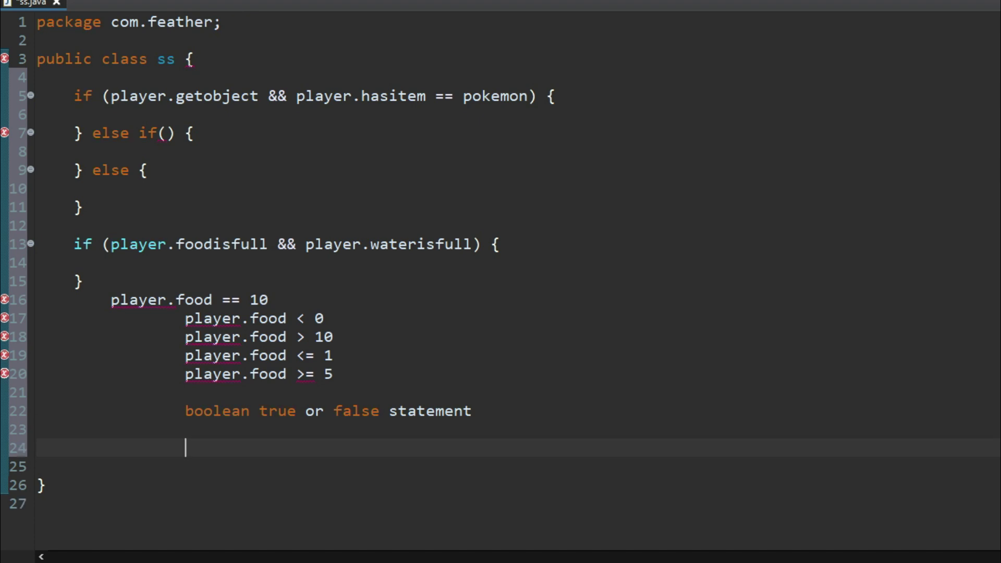
pyautogui.press('BackSpace')
pyautogui.press('BackSpace')
pyautogui.press('BackSpace')
pyautogui.press('BackSpace')
pyautogui.press('Return')
pyautogui.write('!')
# Step: Add the '|| or' note below the ! line and select the whole file
pyautogui.press('Return')
pyautogui.press('Return')
pyautogui.write('||')
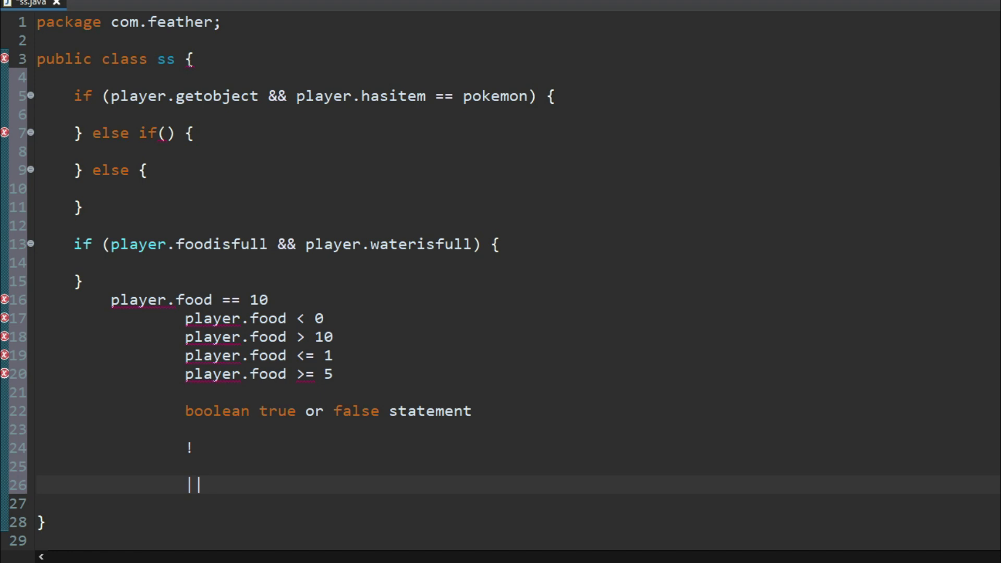
pyautogui.write(' or')
pyautogui.hotkey('ctrl', 'a')
# Step: Delete everything in ss.java, leaving a single blank line
pyautogui.press('BackSpace')
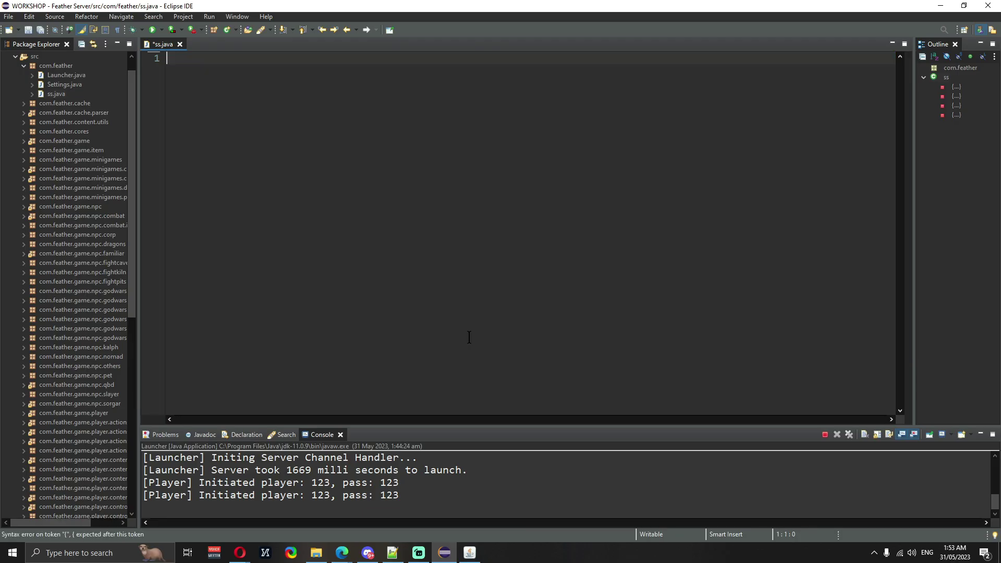